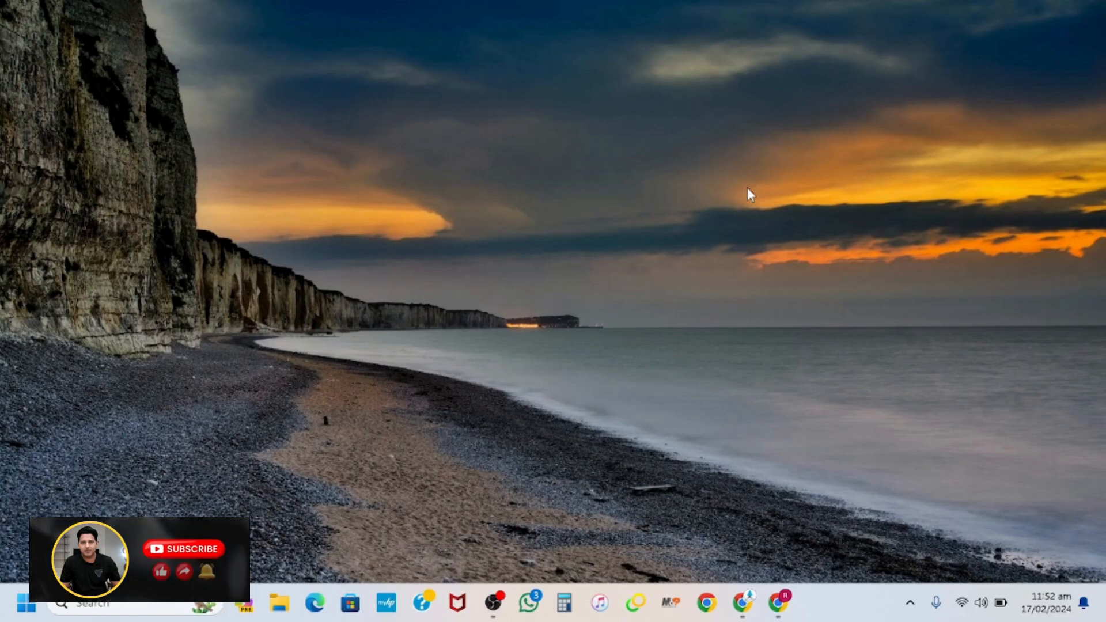
- Switch to the Chrome window with Blogger and select the Free Images blog
click(778, 602)
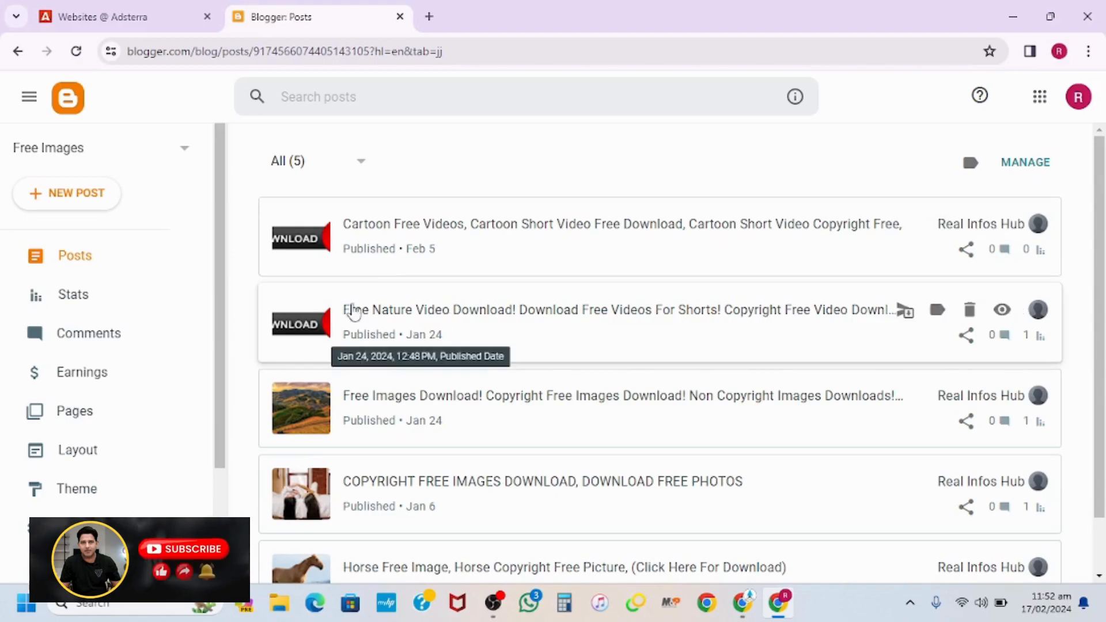
click(163, 154)
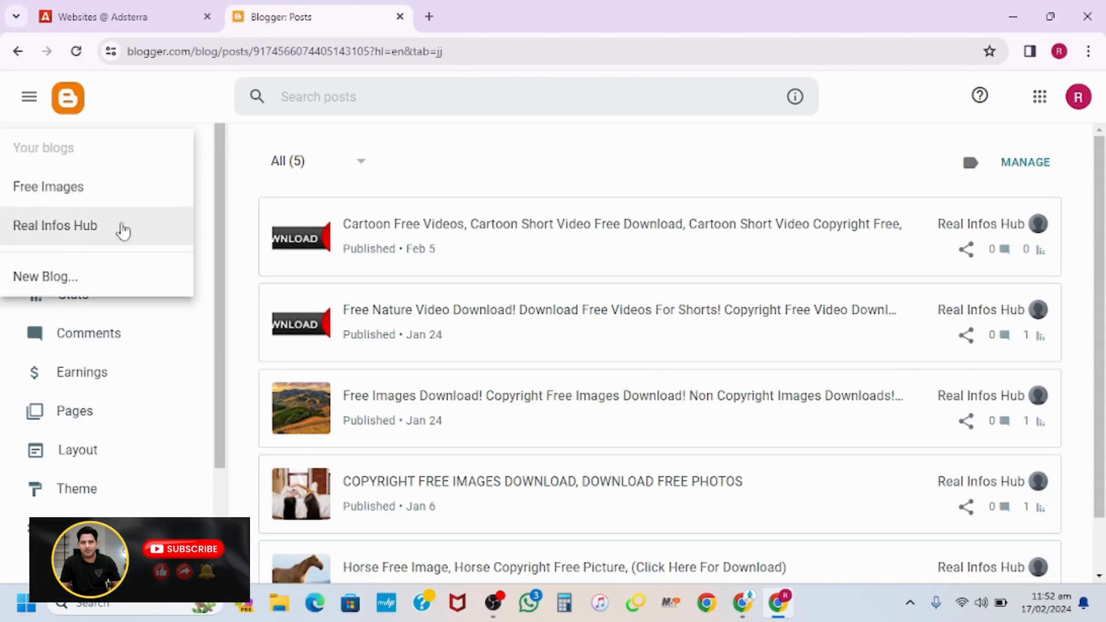
click(114, 191)
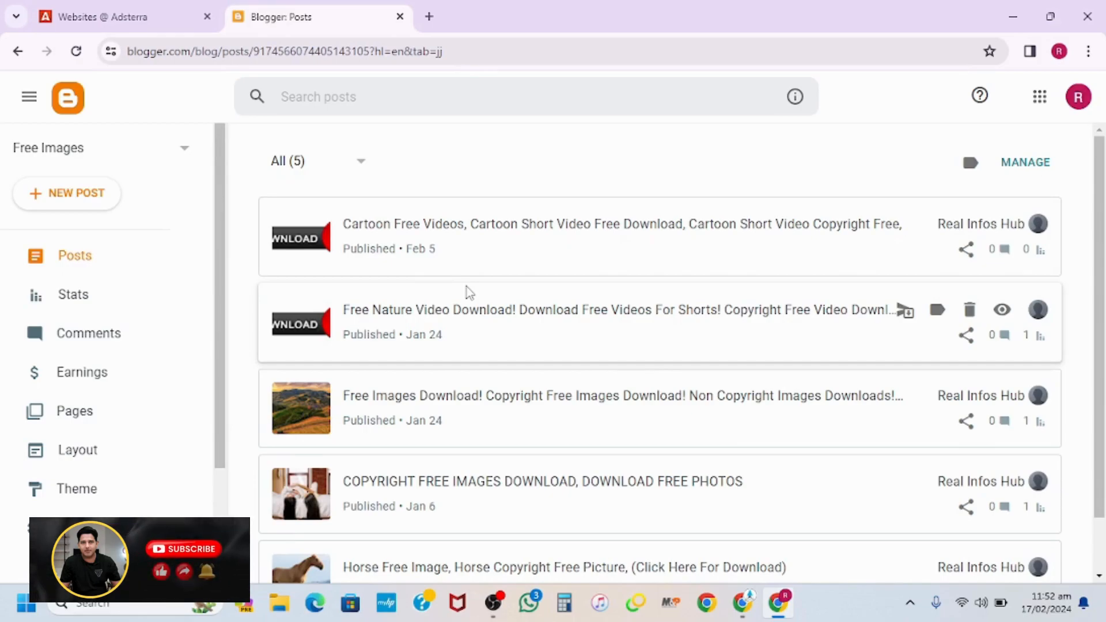
- Switch to the Adsterra Websites page and examine the monetization steps and the list of added websites
click(126, 22)
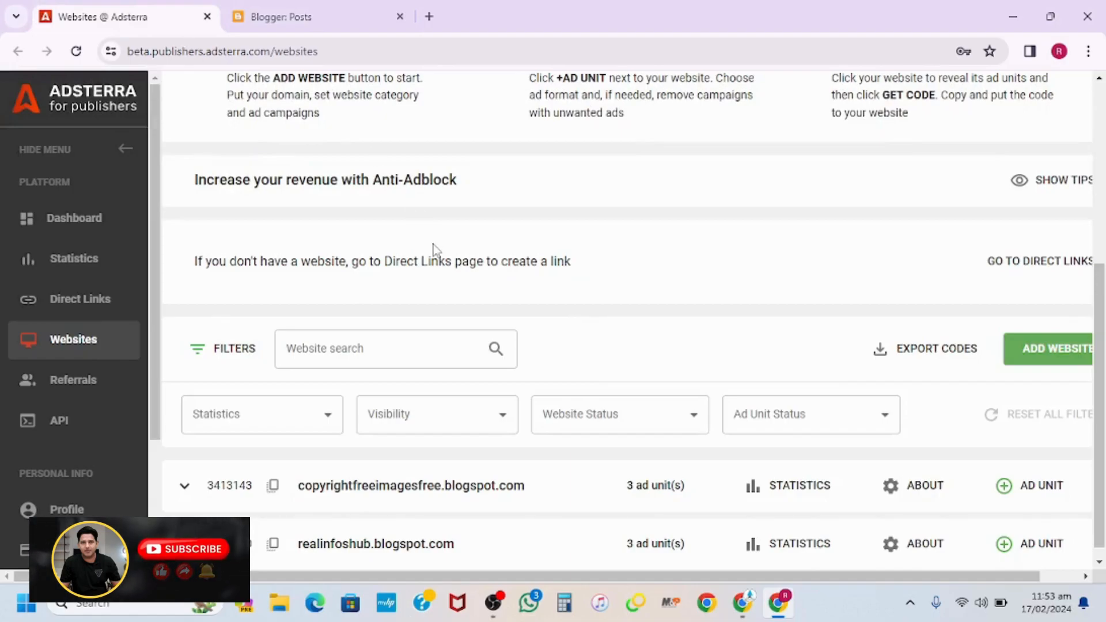
scroll(433, 249, down, 1)
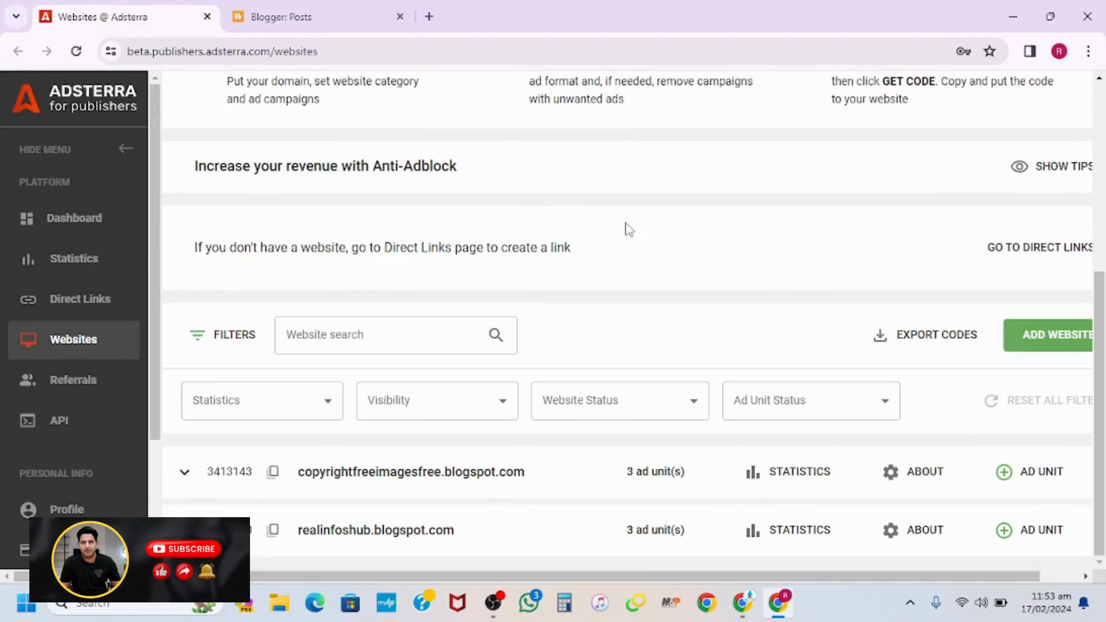
scroll(632, 271, up, 2)
scroll(635, 273, down, 2)
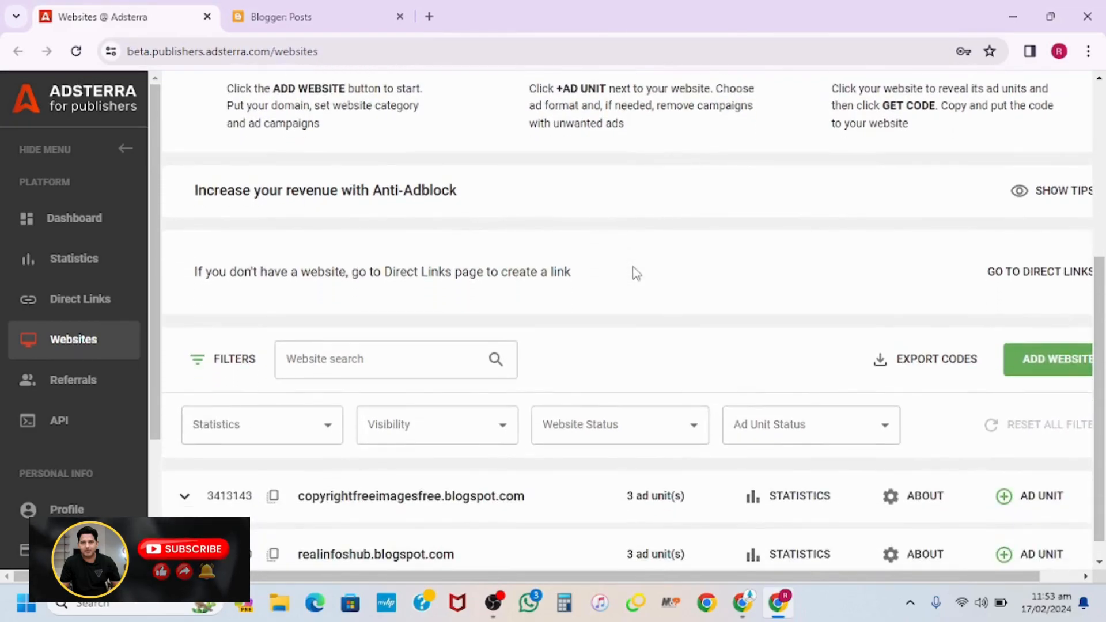
scroll(635, 273, down, 1)
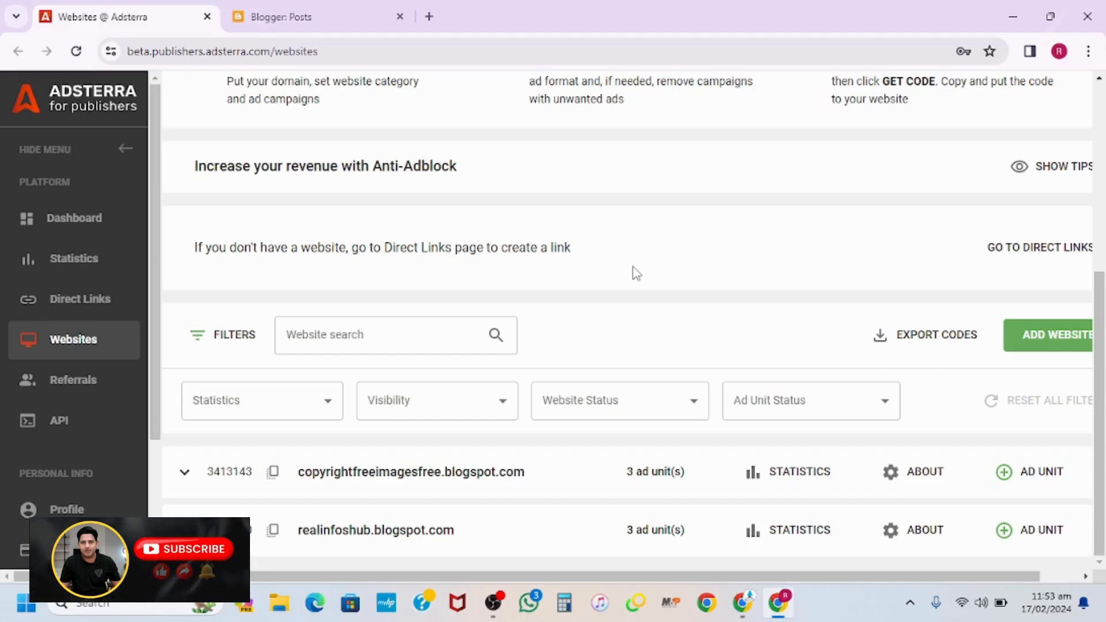
scroll(679, 186, up, 5)
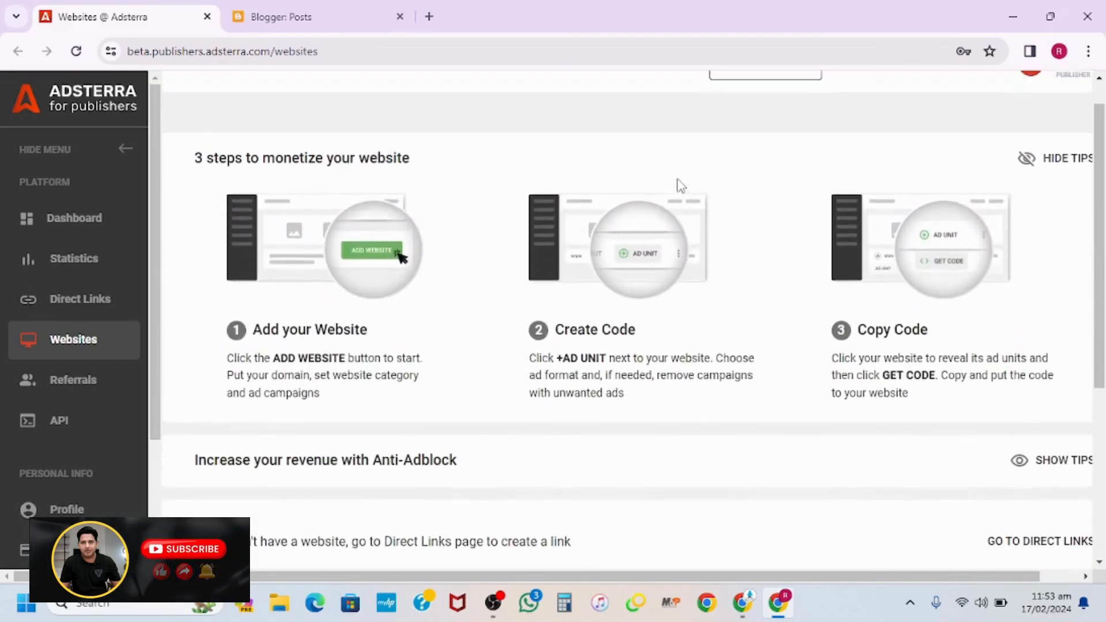
scroll(680, 185, down, 2)
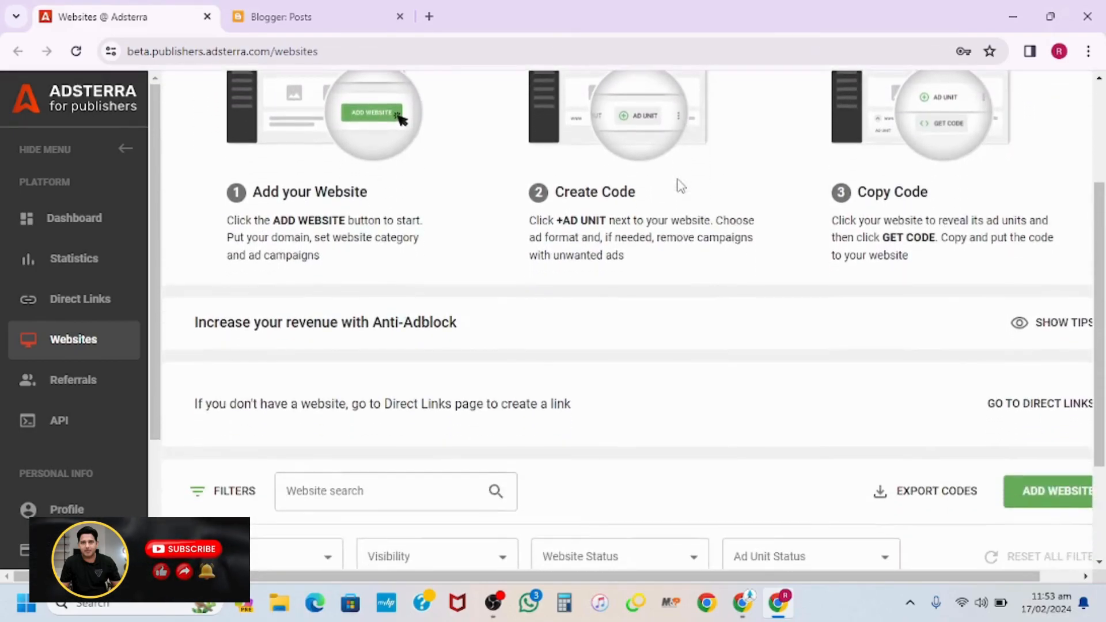
scroll(679, 186, down, 2)
scroll(672, 288, down, 1)
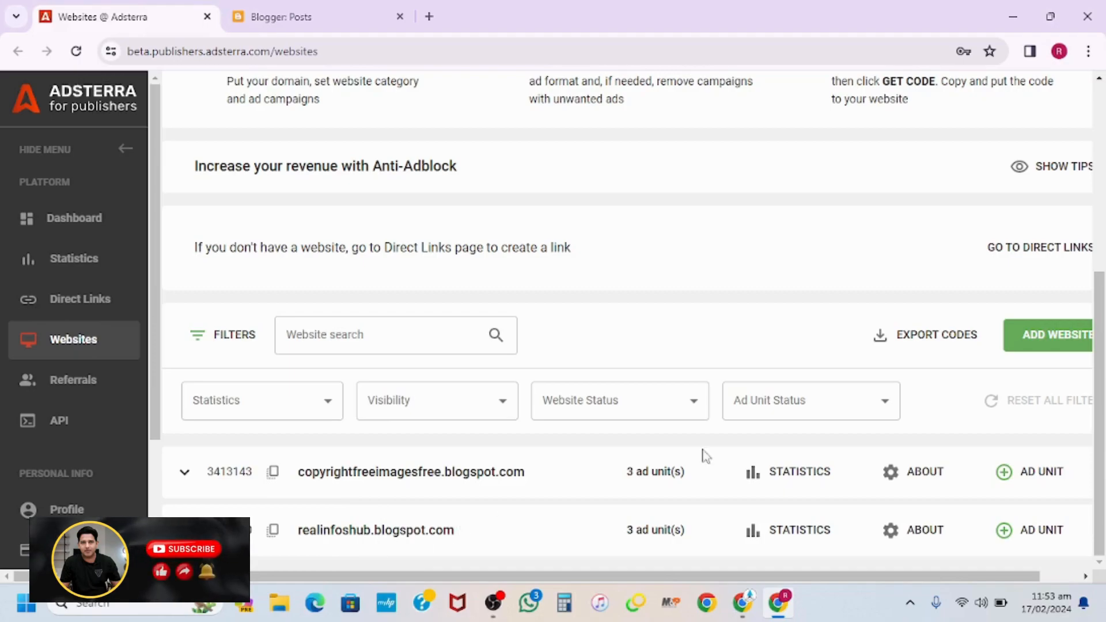
- Add a Native Banner ad unit to the website copyrightfreeimagesfree.blogspot.com
click(1012, 482)
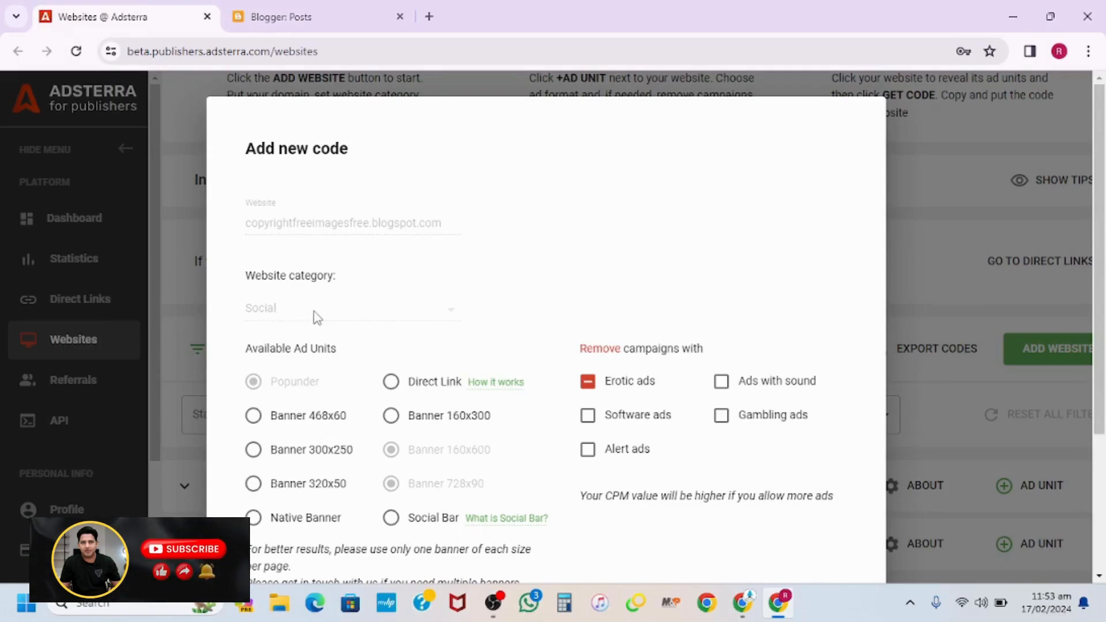
scroll(411, 323, down, 2)
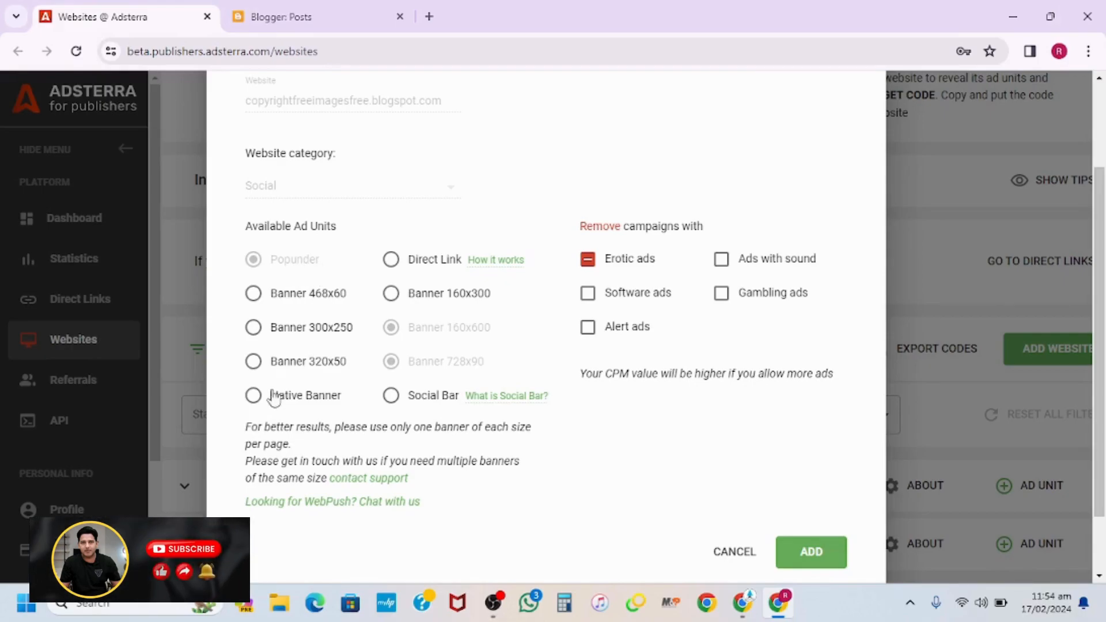
click(253, 404)
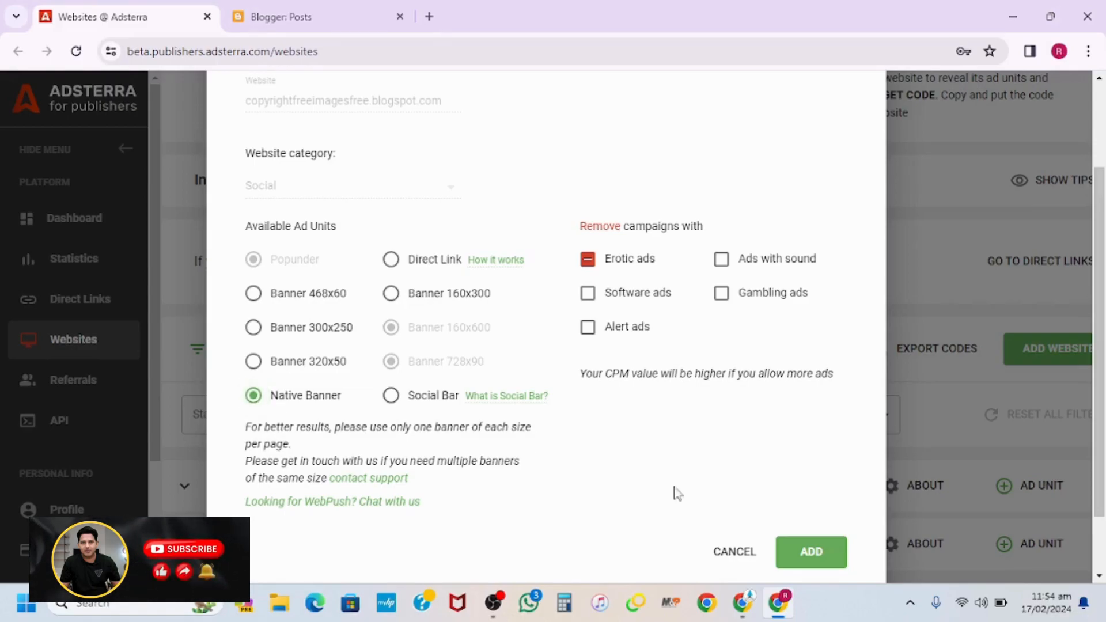
click(807, 554)
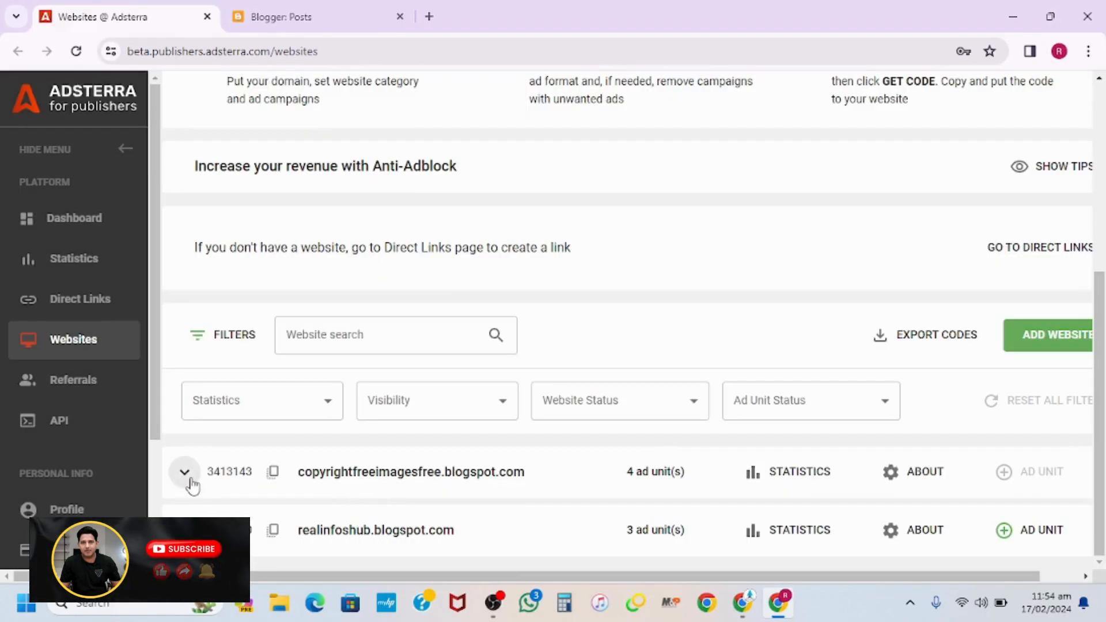
- Expand the ad units of copyrightfreeimagesfree.blogspot.com and reload the page to update the Native Banner's status
click(189, 479)
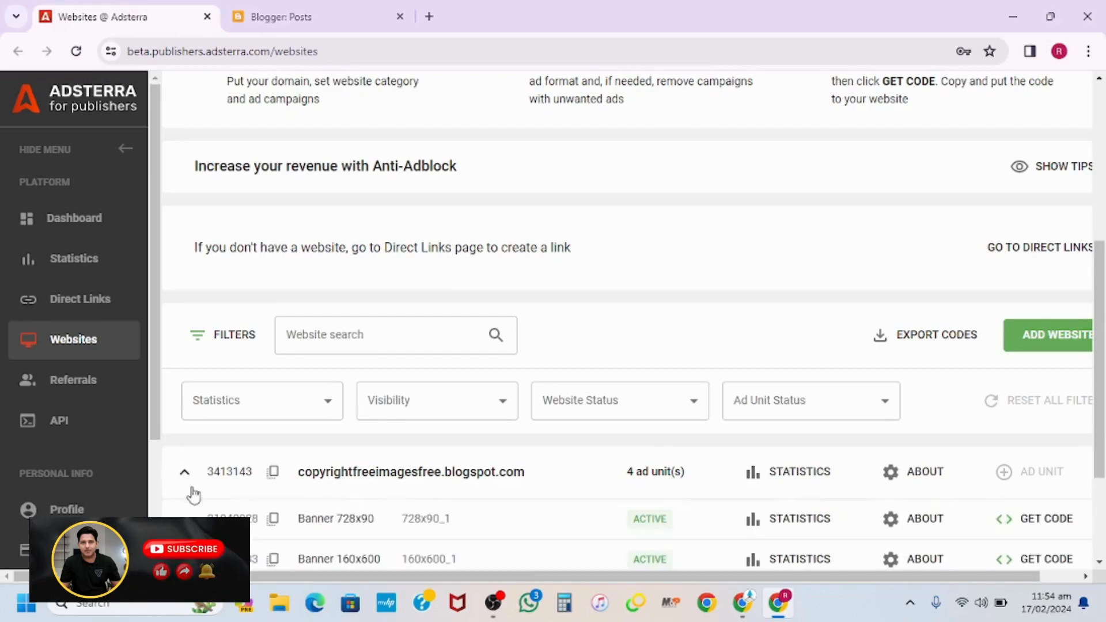
scroll(375, 547, down, 2)
scroll(374, 547, down, 2)
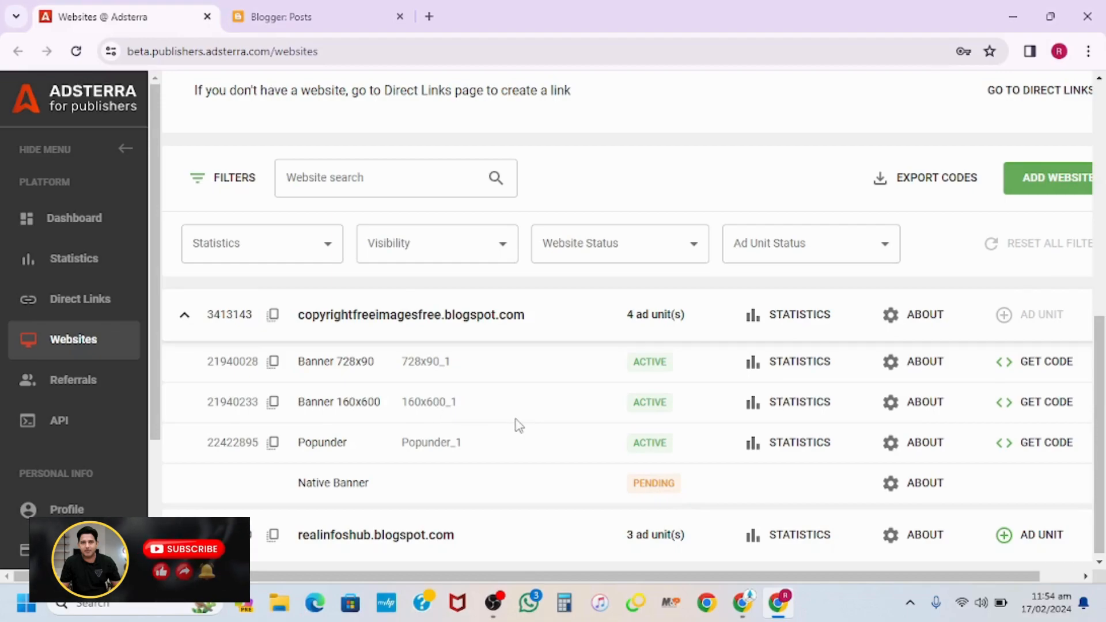
click(75, 56)
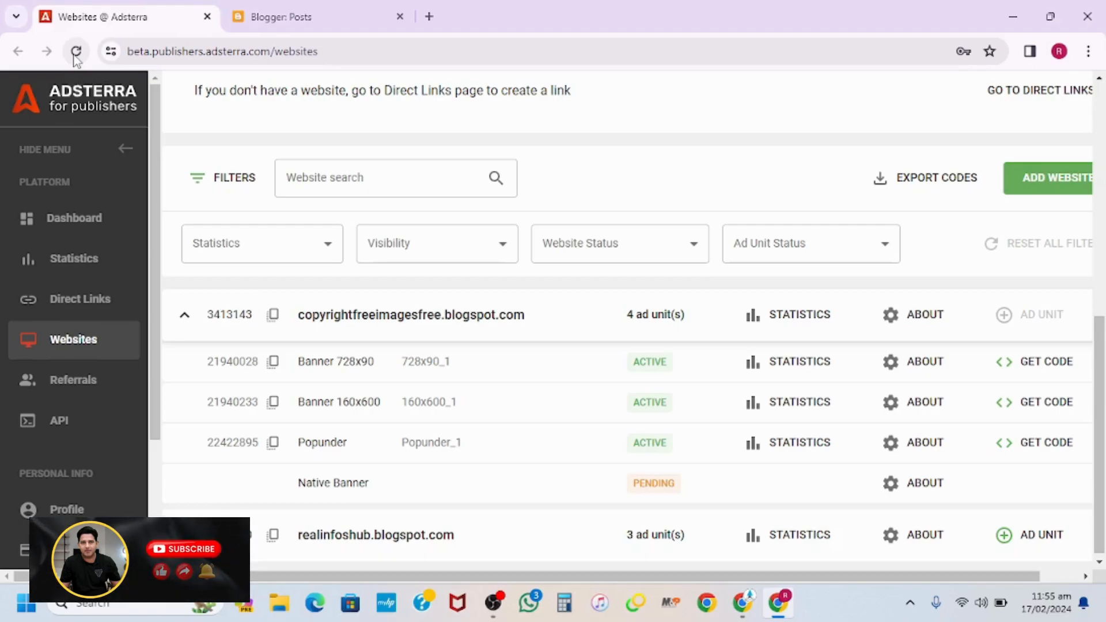
click(75, 51)
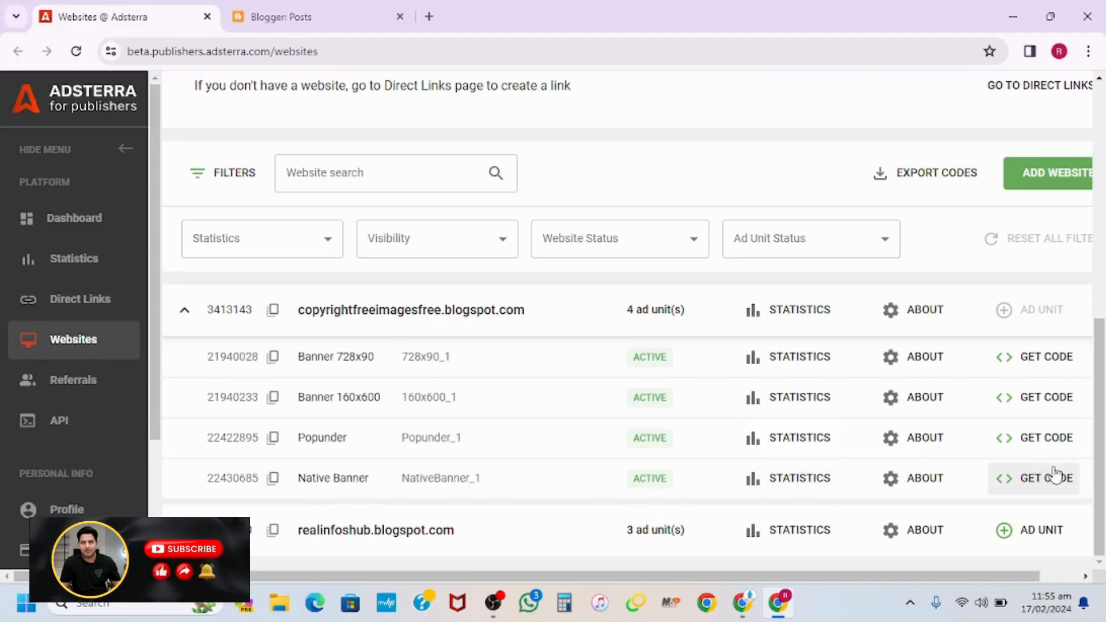
- Save the Native Banner with a 1:2 widget layout and copy its ad code
click(1035, 489)
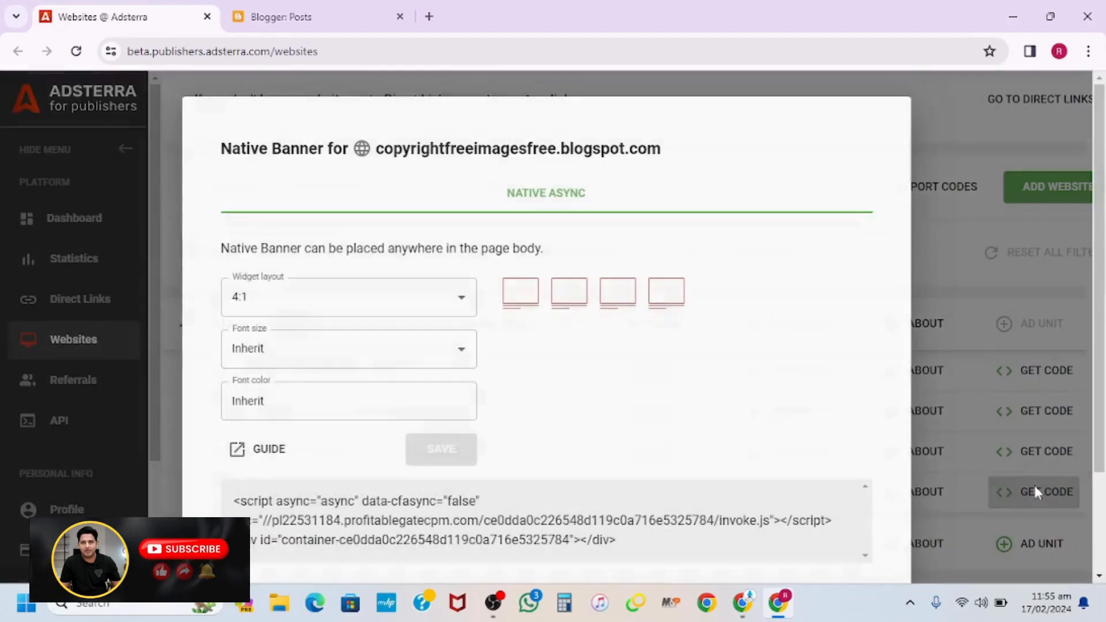
scroll(499, 354, down, 2)
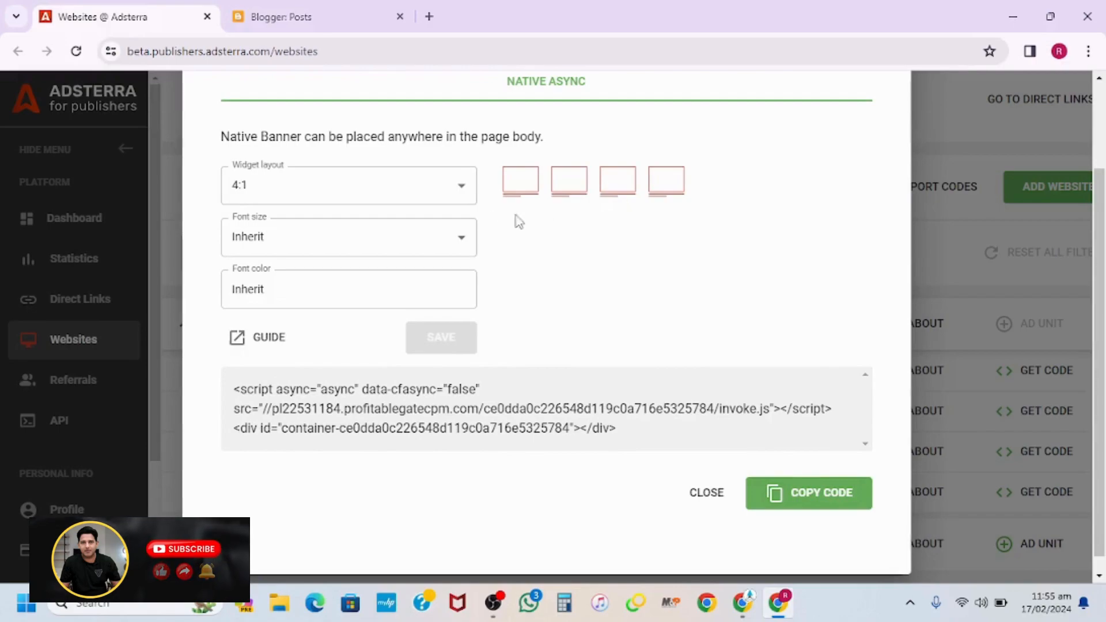
click(462, 190)
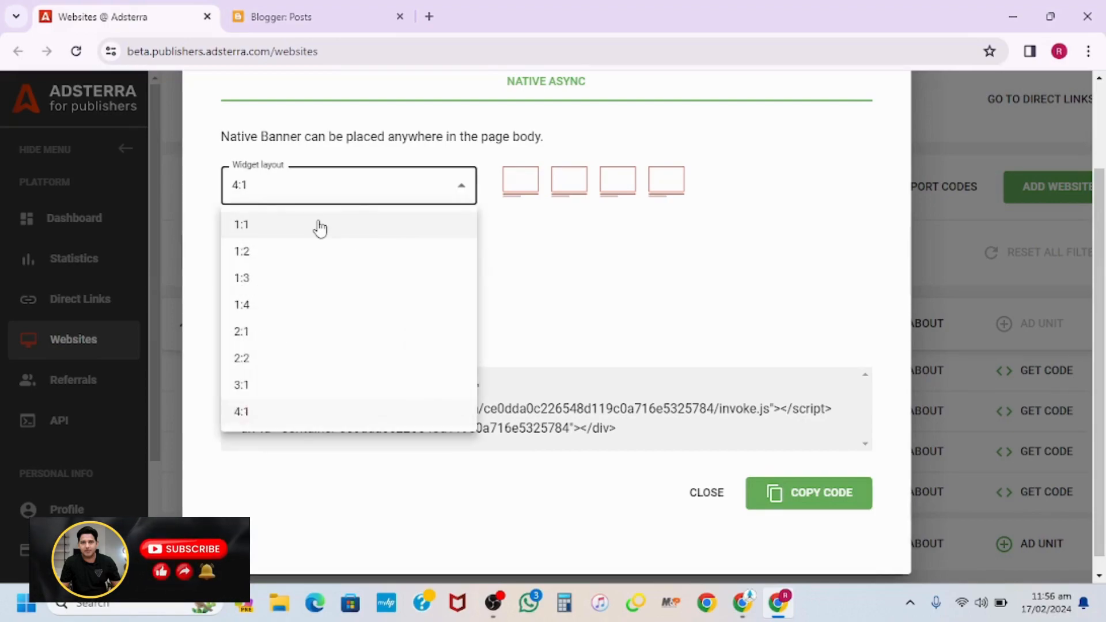
click(268, 365)
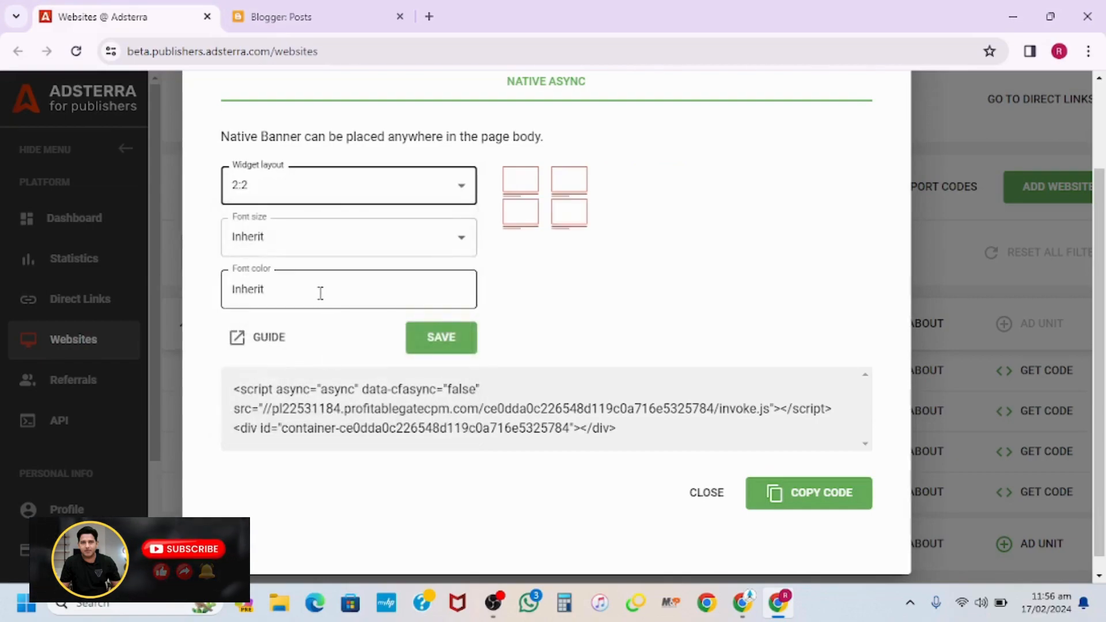
click(340, 188)
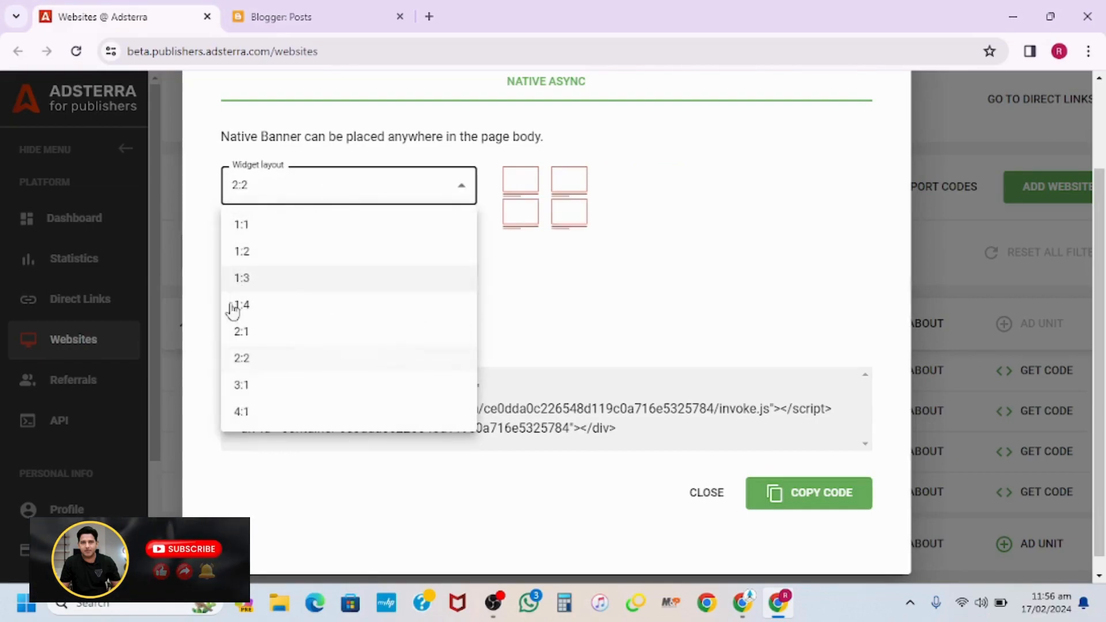
click(252, 254)
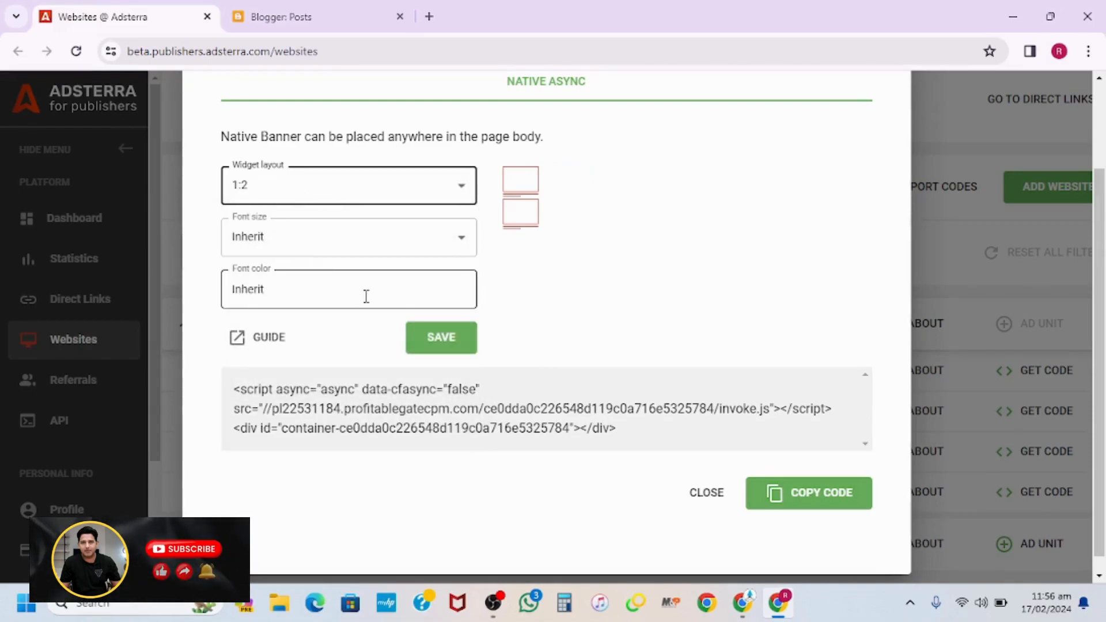
click(453, 343)
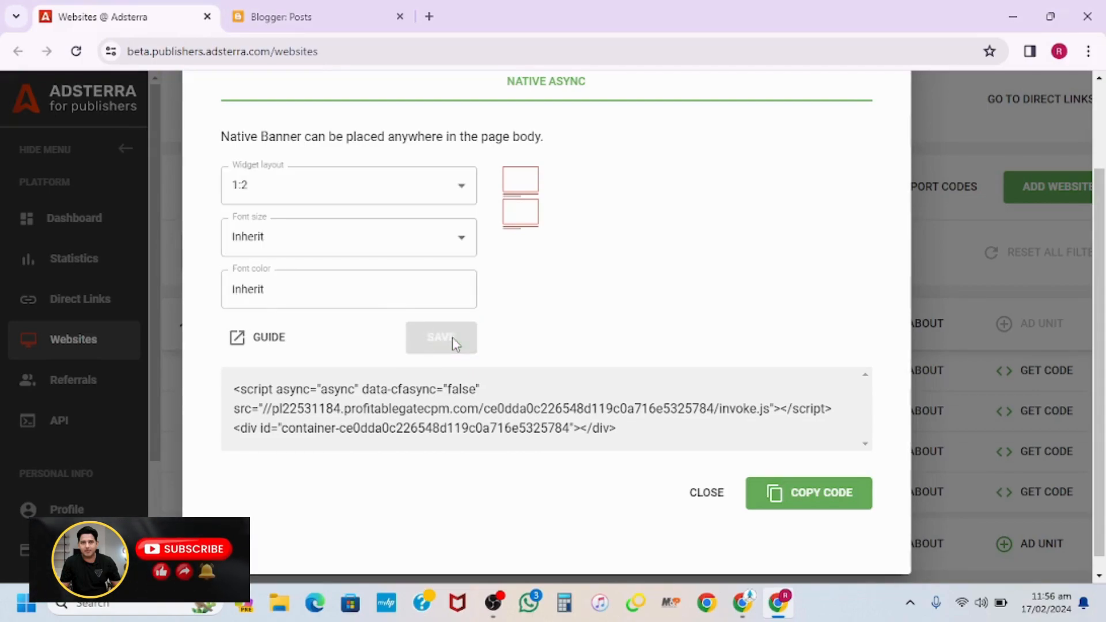
click(812, 498)
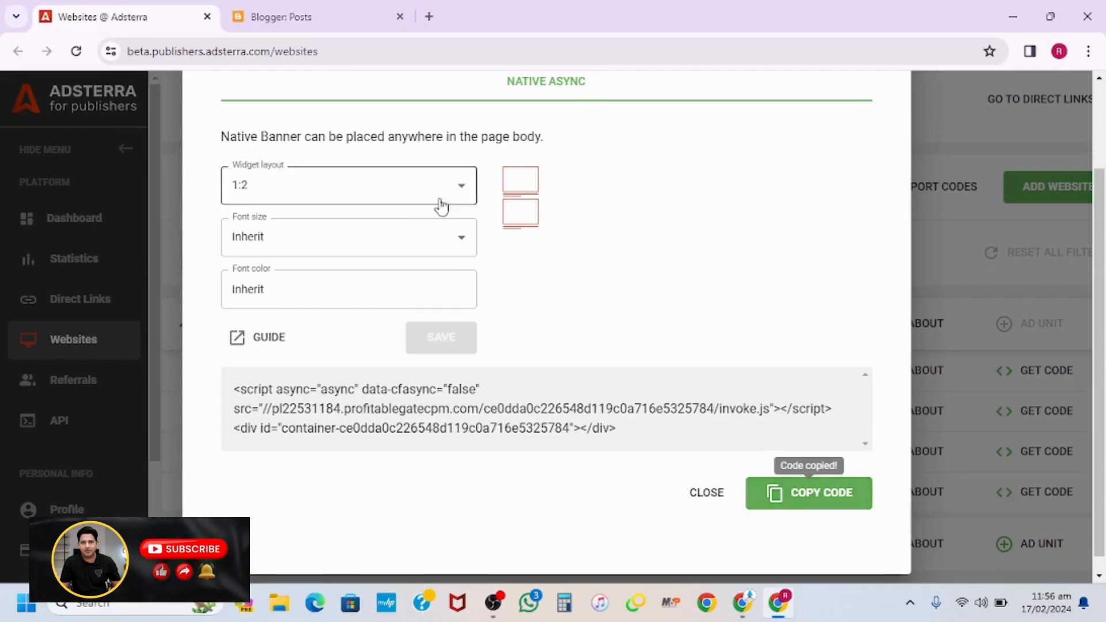
- Switch back to Blogger and open the layout of the Free Images blog
click(299, 8)
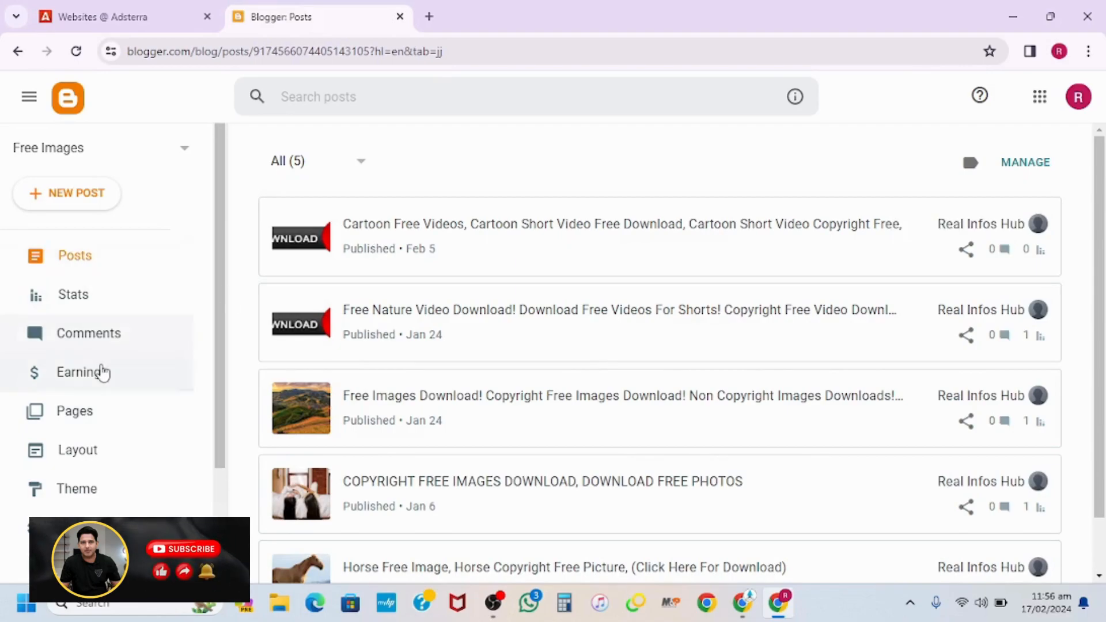
scroll(101, 372, down, 1)
scroll(103, 372, down, 1)
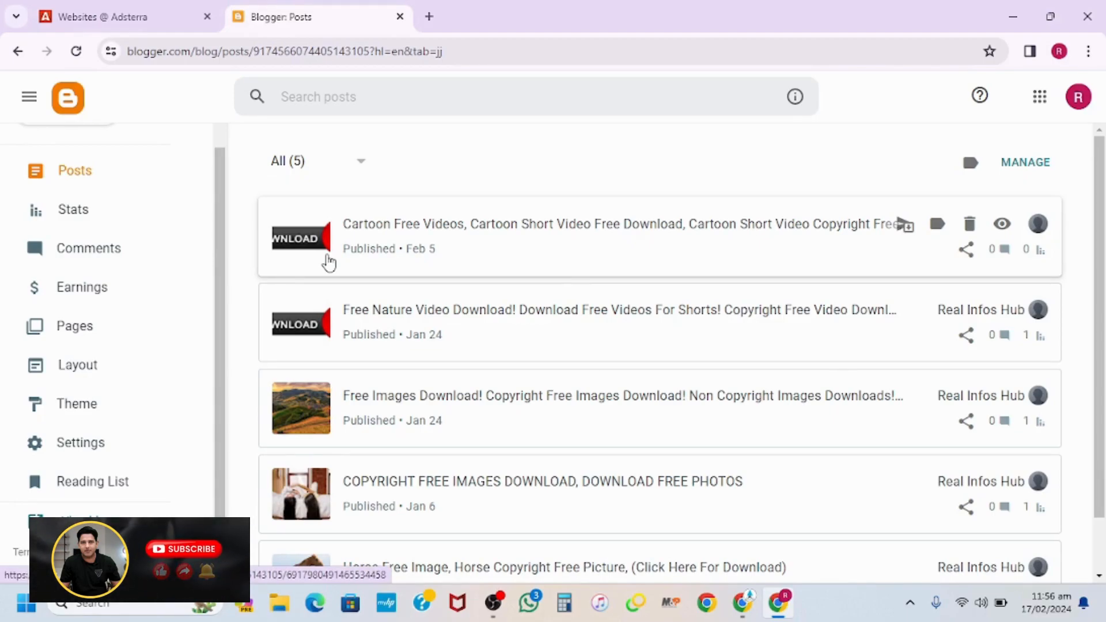
click(85, 373)
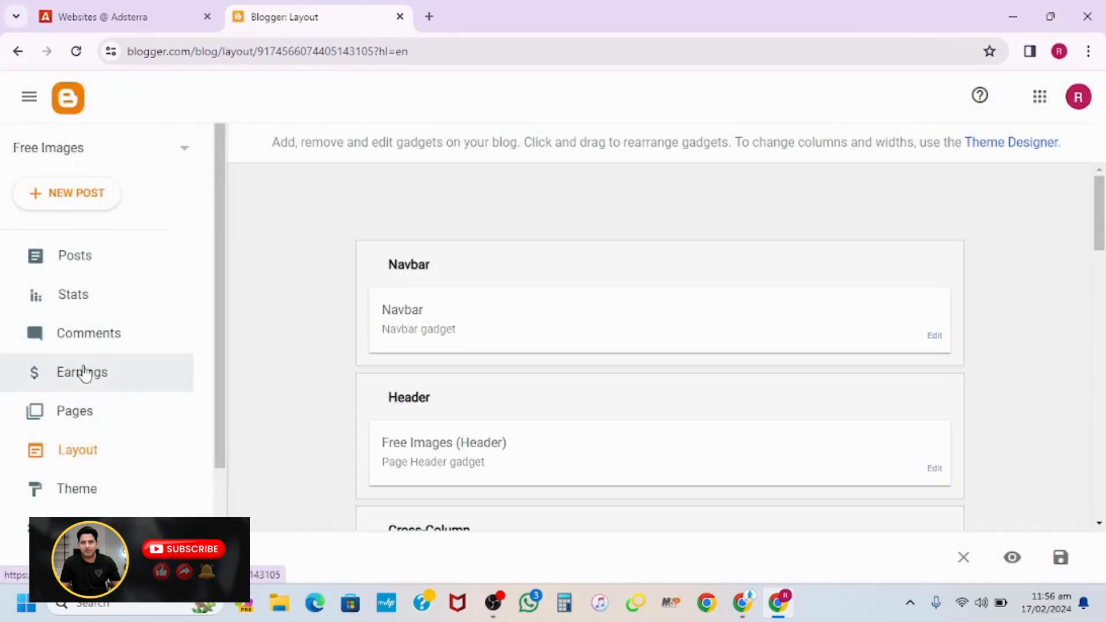
- Start adding an HTML/JavaScript gadget to the sidebar-right-1 section of the blog layout
scroll(414, 375, down, 3)
scroll(418, 377, down, 3)
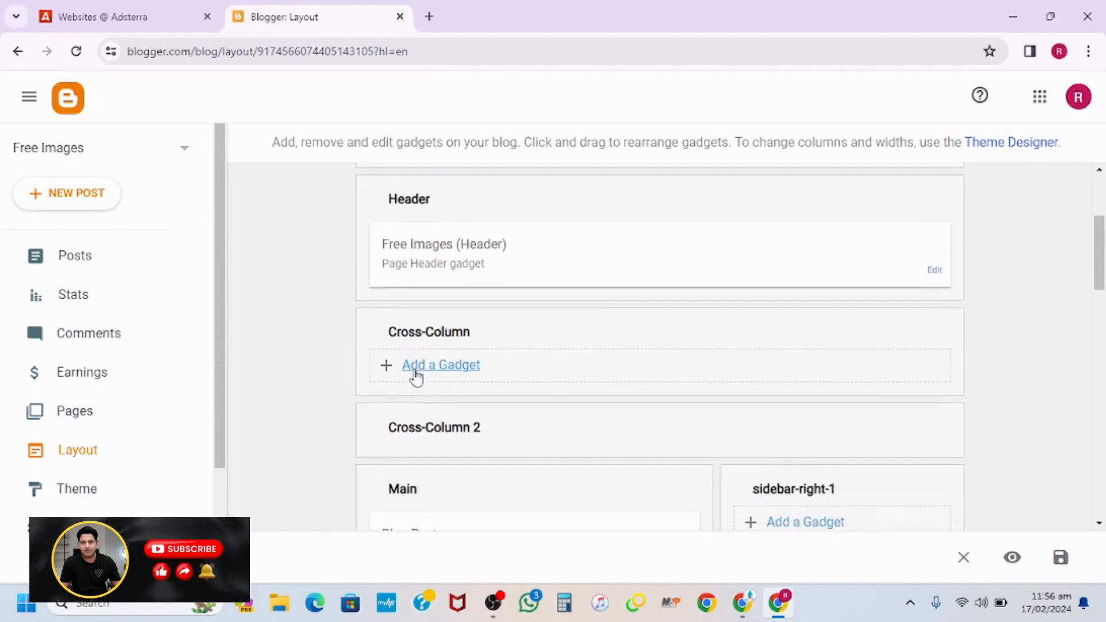
scroll(416, 377, down, 2)
scroll(416, 377, down, 2)
scroll(416, 376, down, 1)
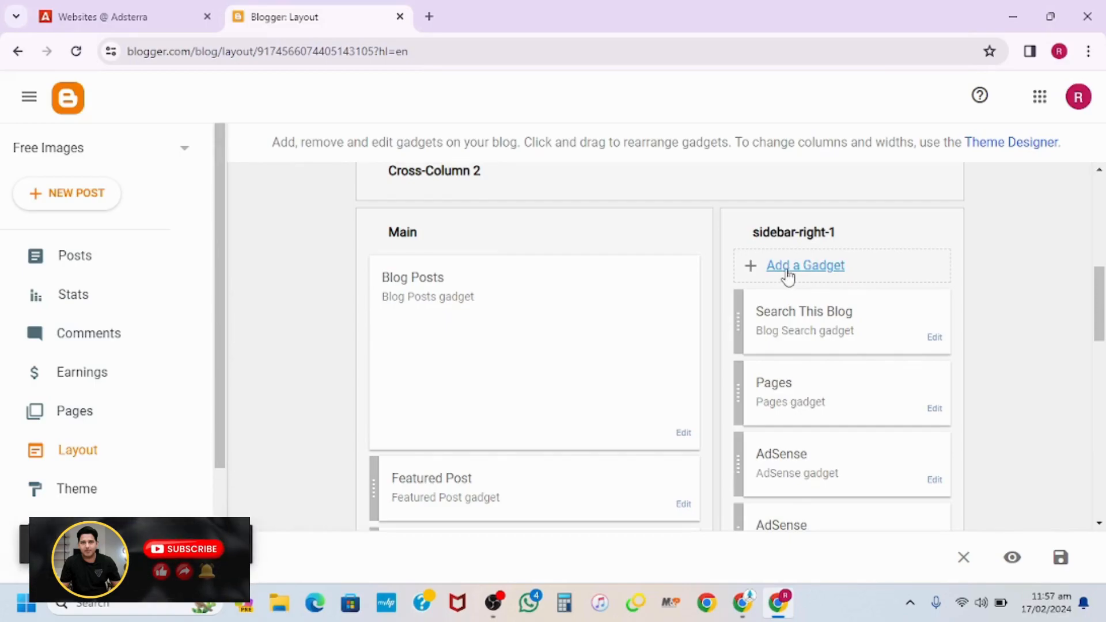
click(787, 271)
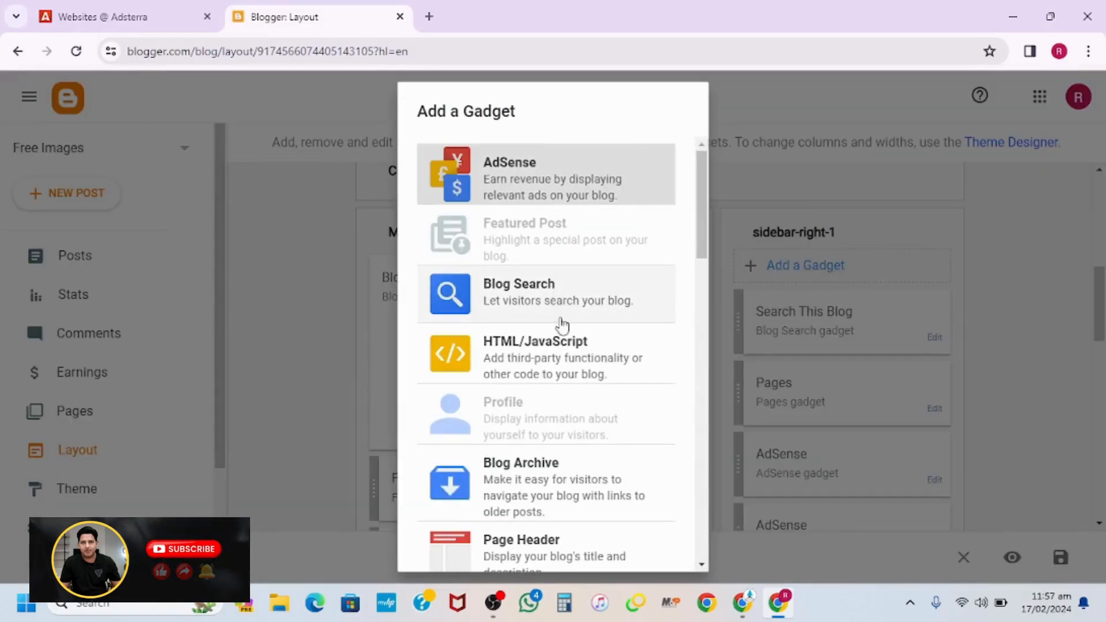
click(555, 362)
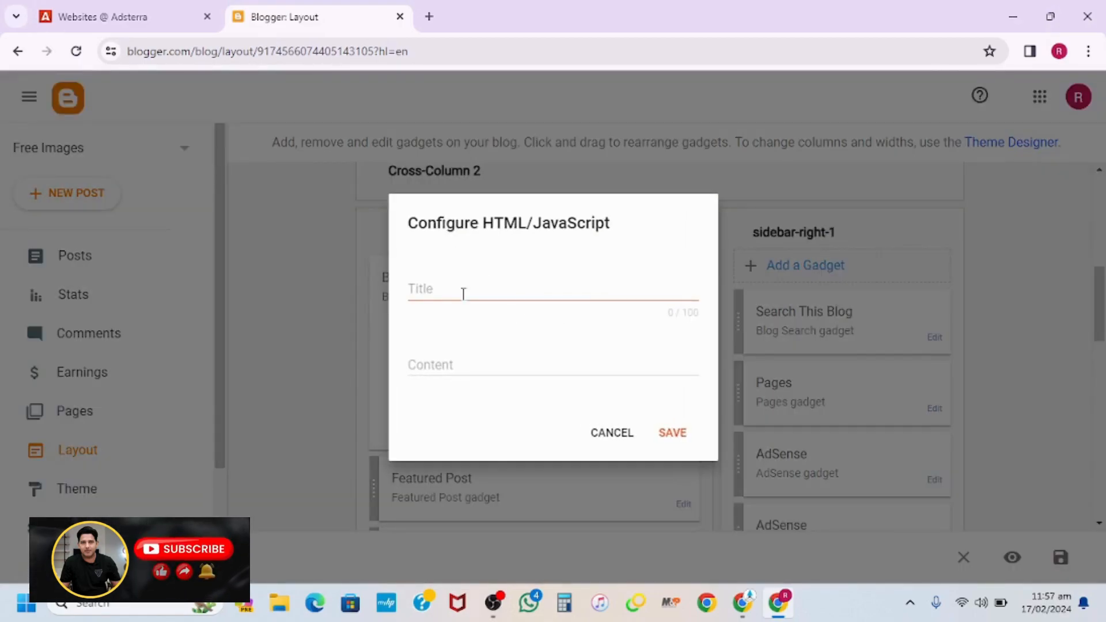
- Title the HTML/JavaScript gadget "Native Ad", paste the copied Native Banner code as its content, and save it
click(463, 293)
text(Native Ad)
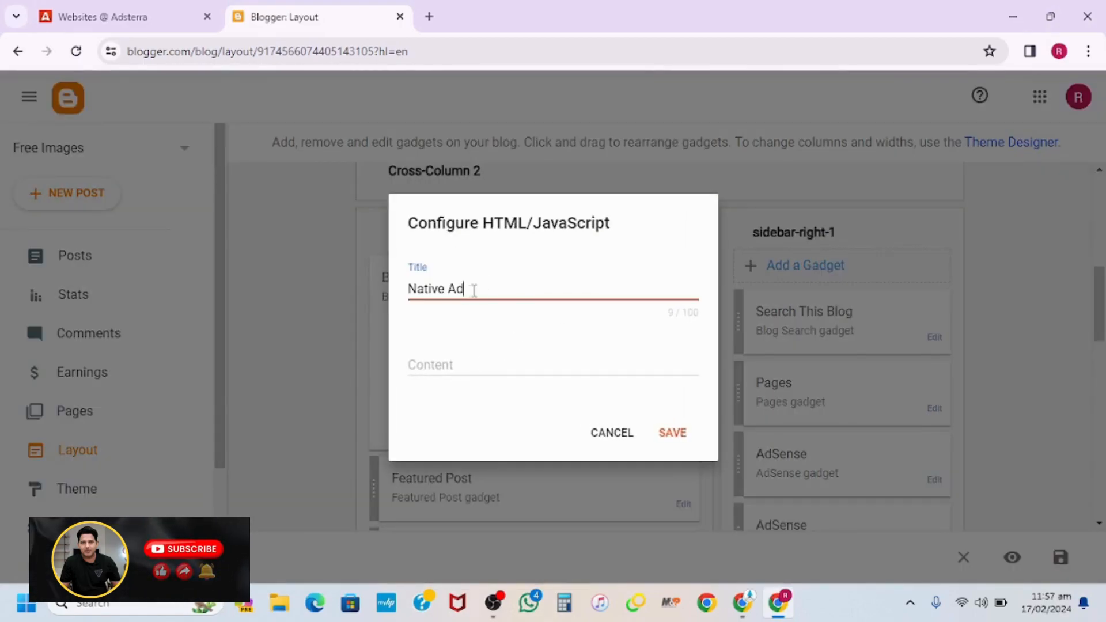
click(447, 364)
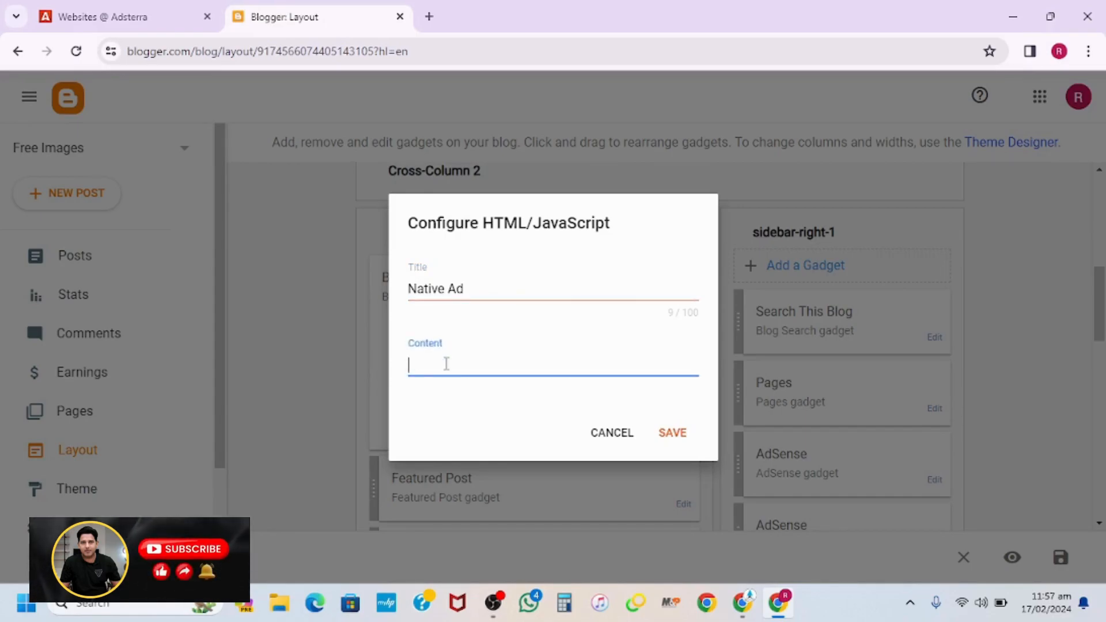
key(ctrl+v)
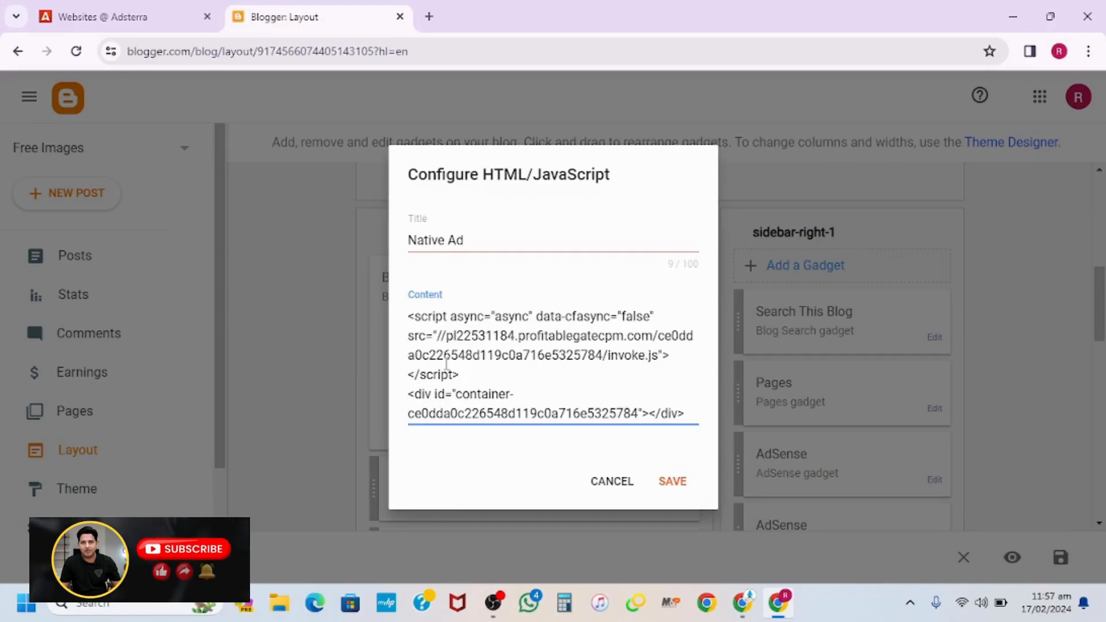
click(672, 482)
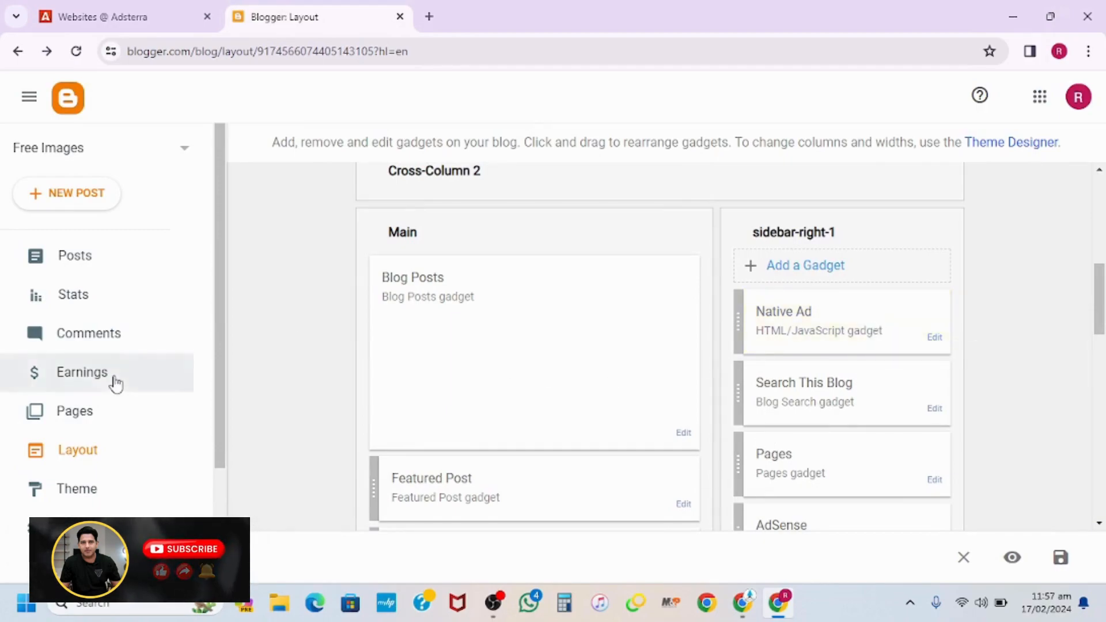
- View the live Free Images blog and examine how the Native Ad gadget displays in the sidebar
scroll(105, 485, down, 2)
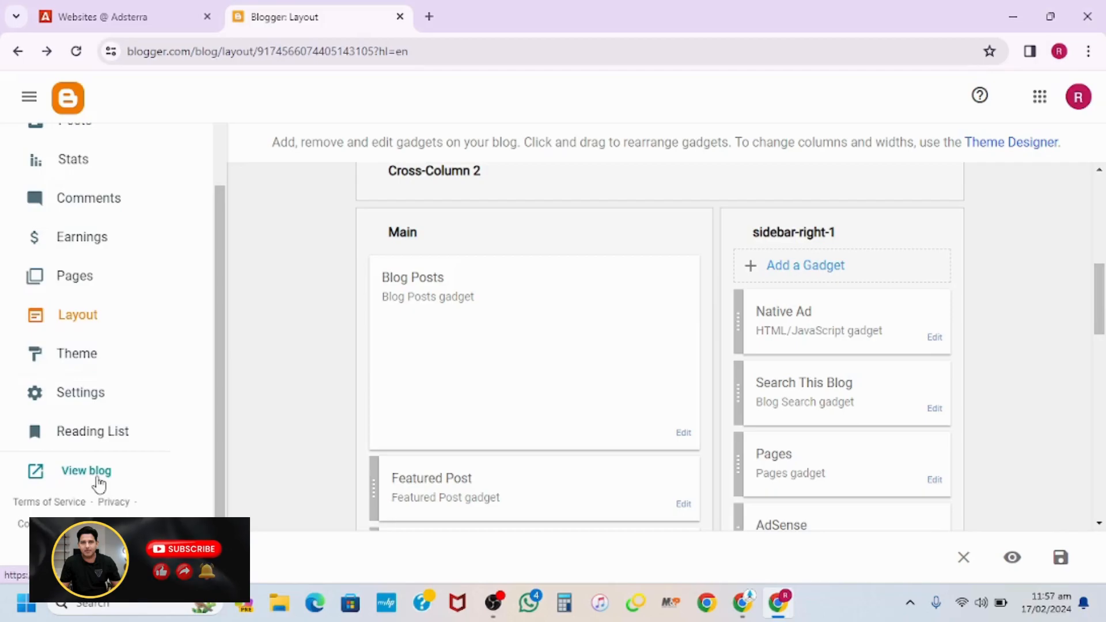
click(87, 471)
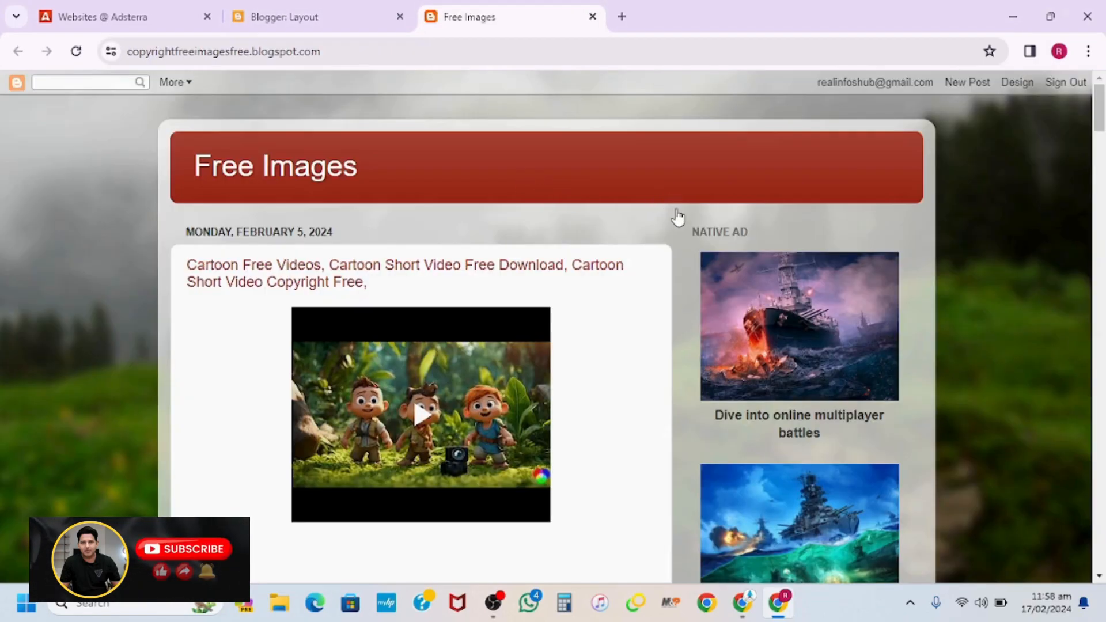
scroll(677, 217, down, 1)
scroll(677, 218, down, 1)
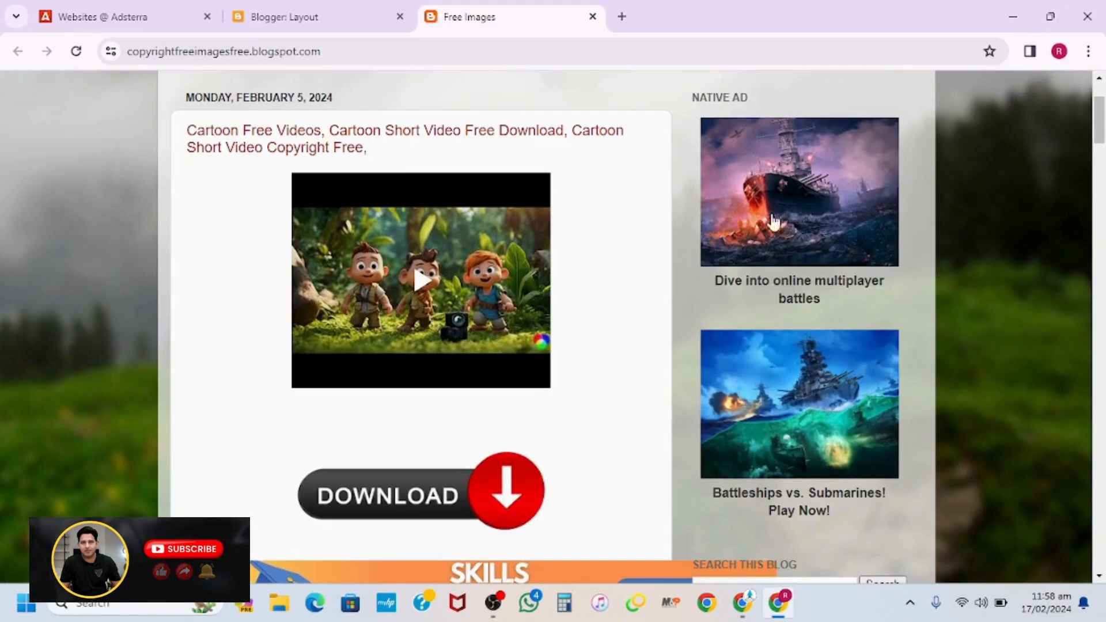
scroll(800, 320, down, 1)
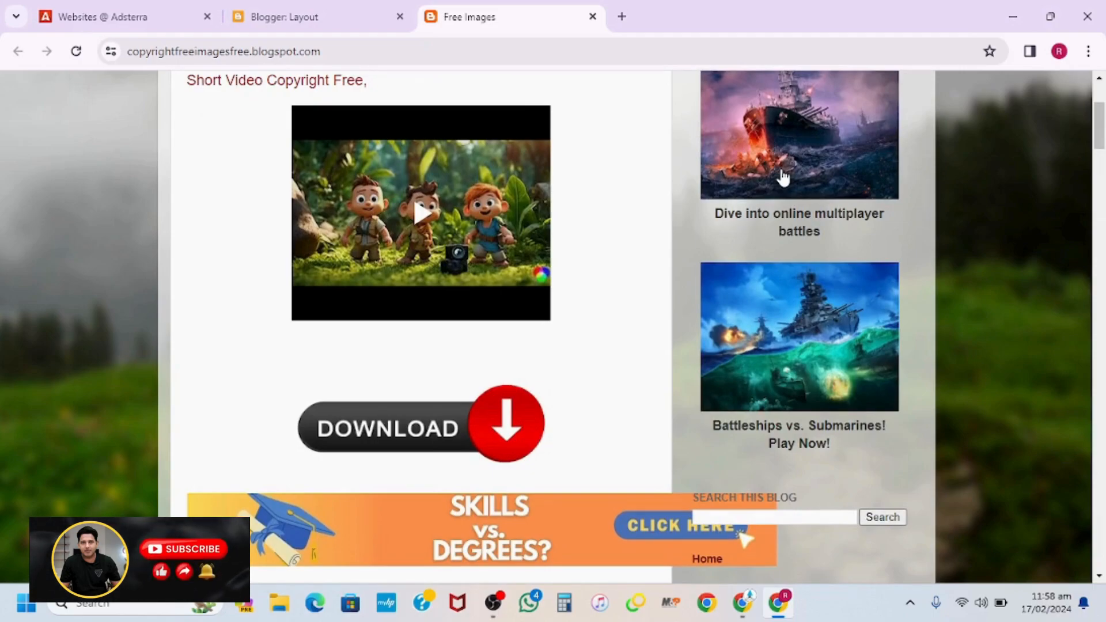
scroll(806, 316, down, 3)
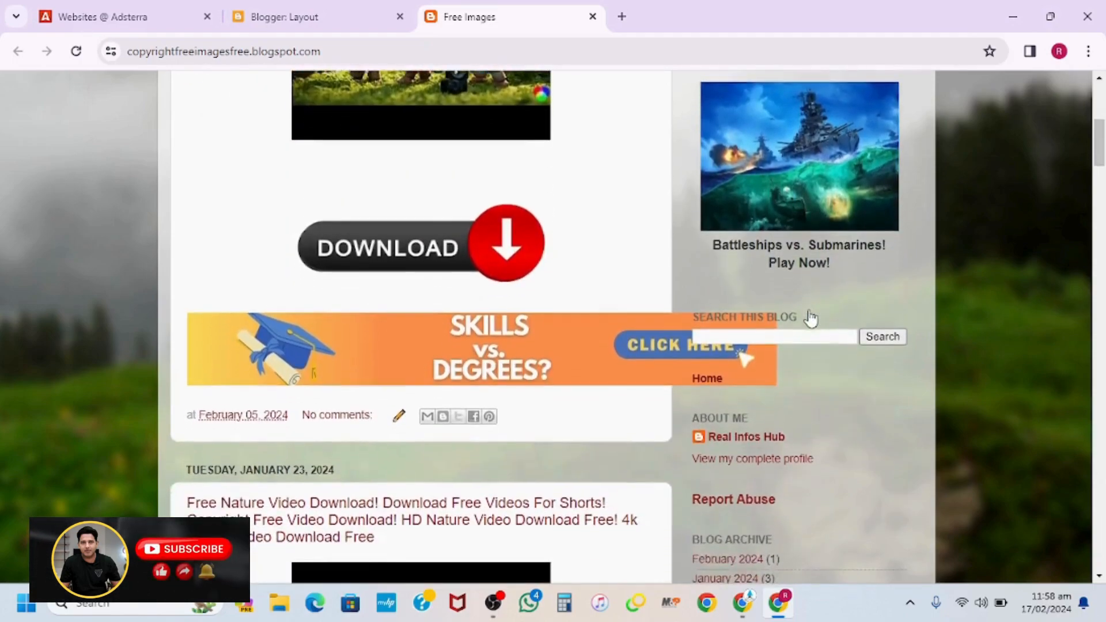
scroll(810, 317, up, 4)
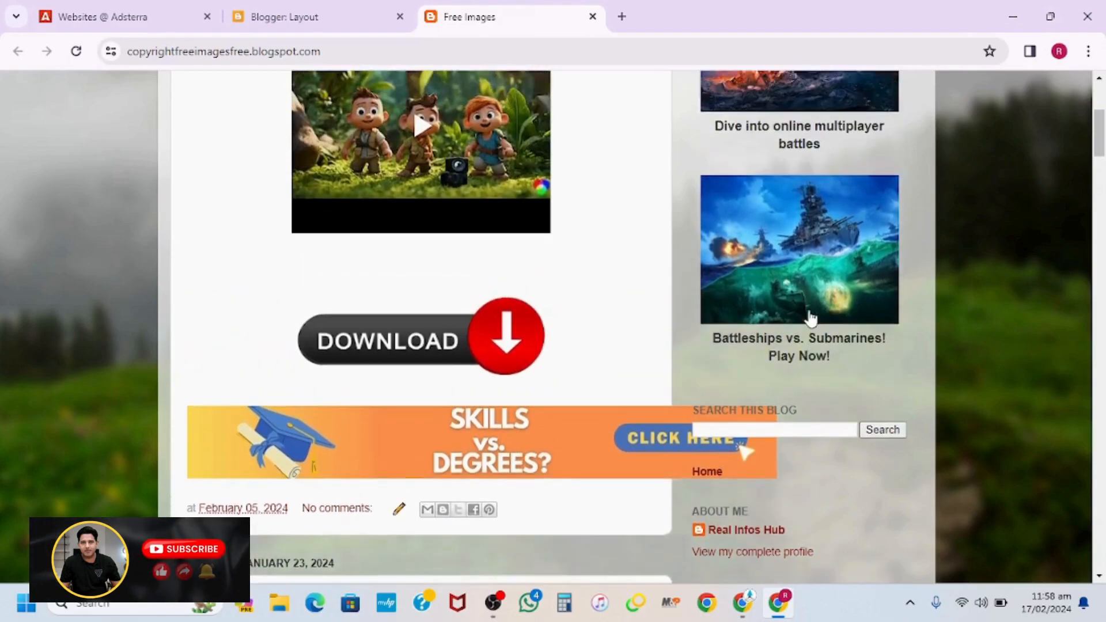
scroll(810, 317, up, 1)
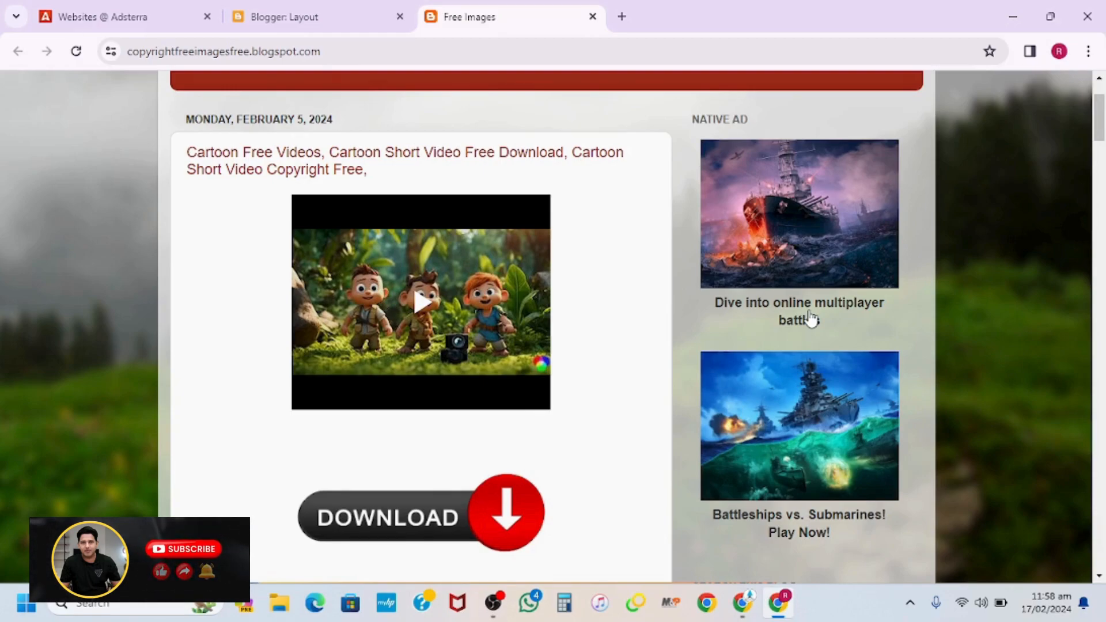
scroll(810, 317, down, 1)
scroll(810, 316, up, 3)
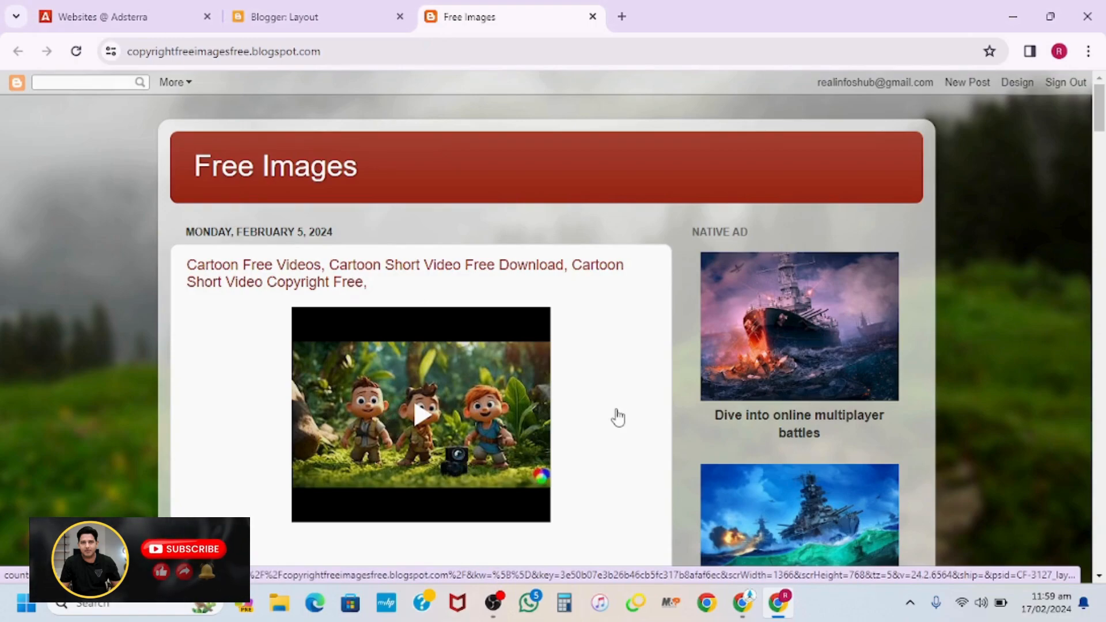
- Examine the banner ads placed among the videos and images in the blog's posts, then return to the page start
scroll(786, 391, down, 3)
scroll(787, 391, down, 2)
scroll(785, 396, up, 2)
scroll(786, 393, down, 3)
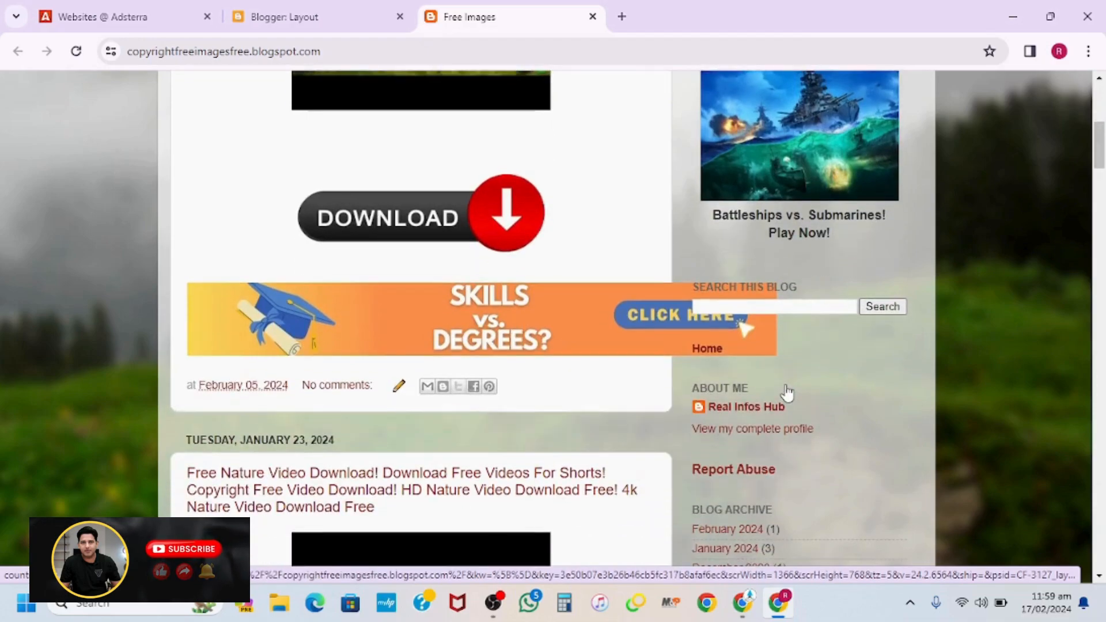
scroll(484, 349, down, 5)
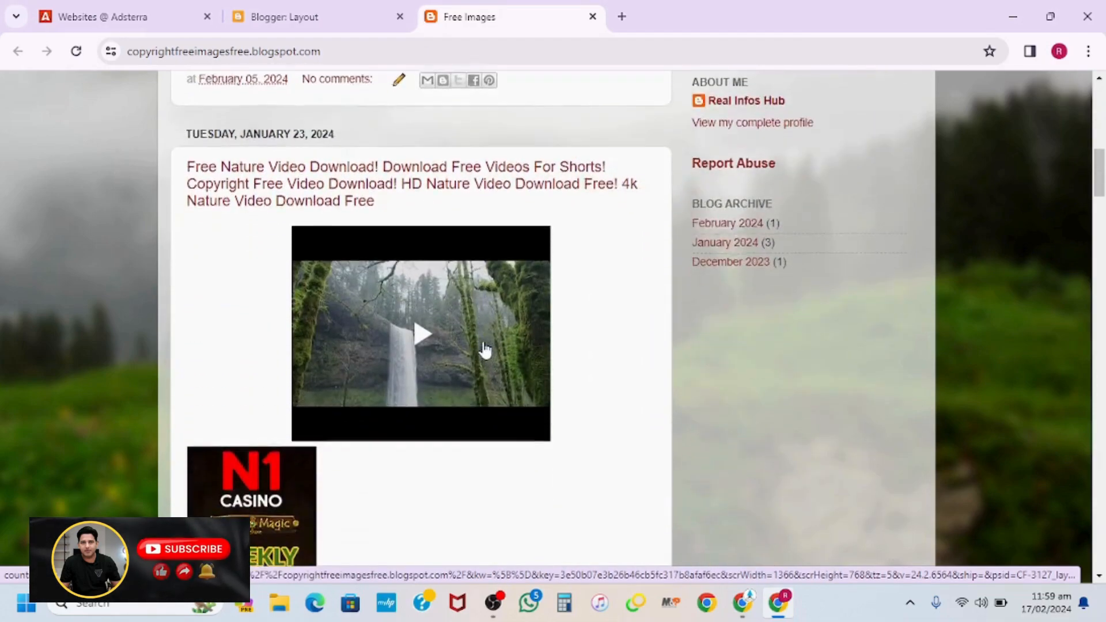
scroll(484, 349, down, 8)
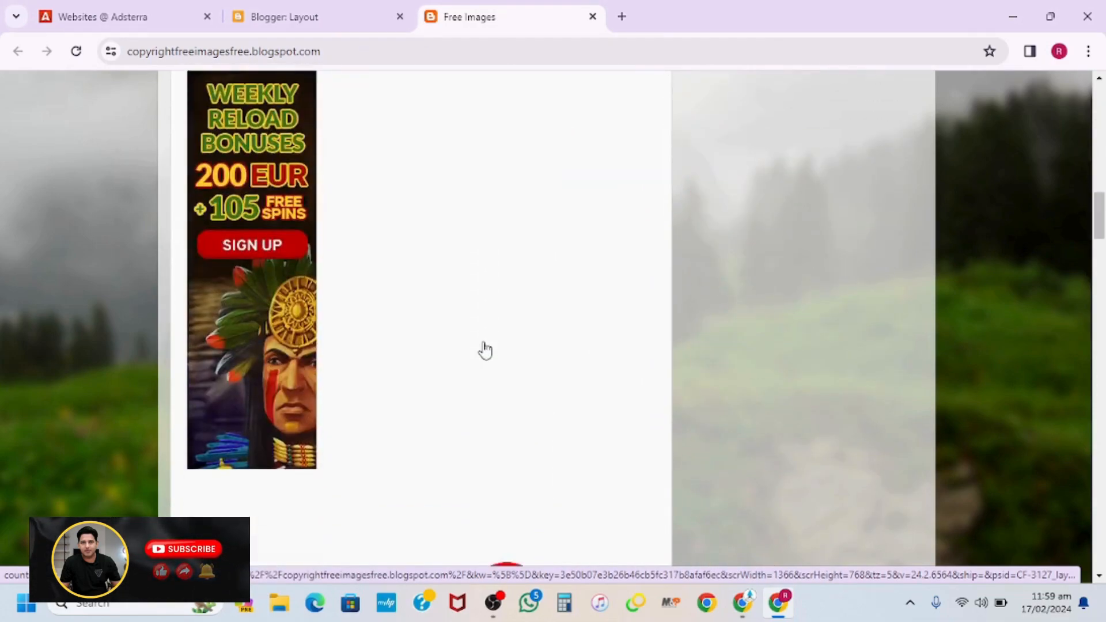
scroll(483, 348, up, 15)
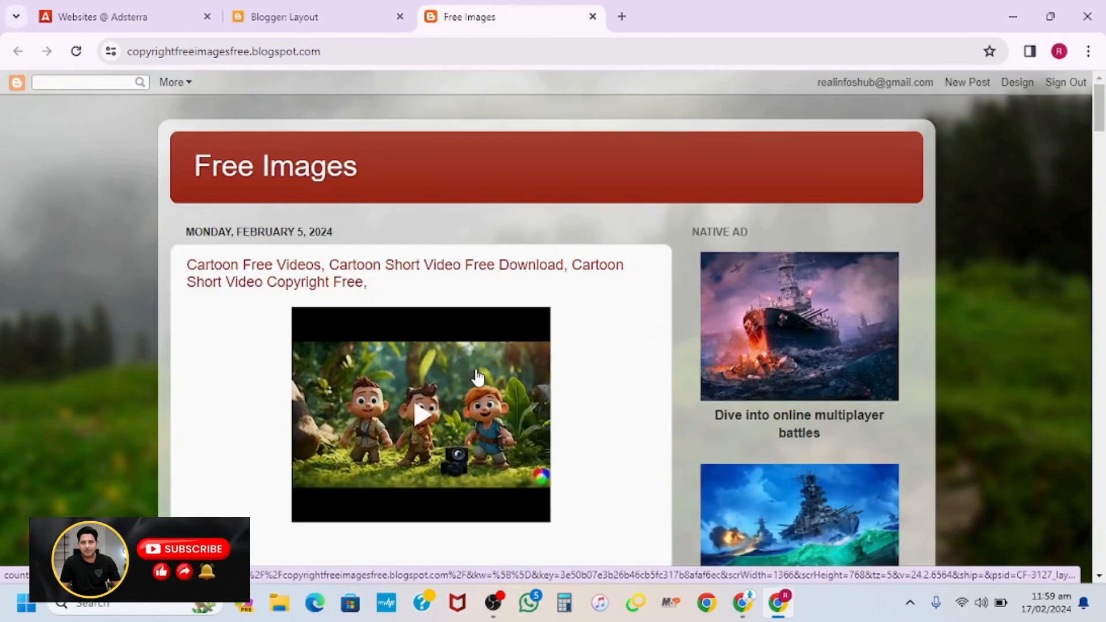
scroll(477, 375, down, 2)
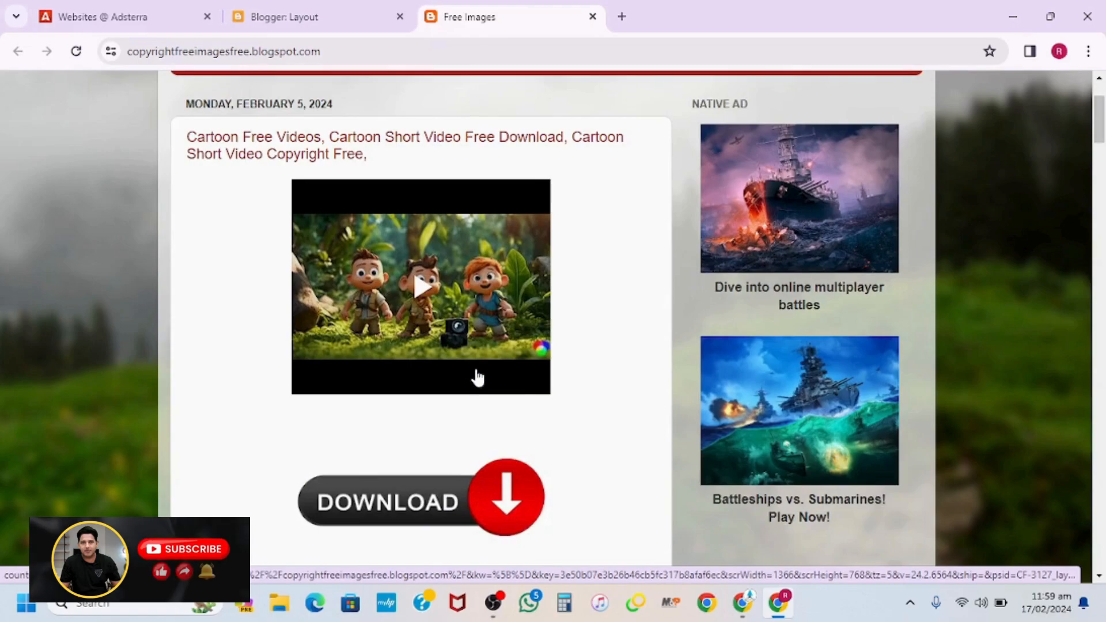
scroll(477, 375, up, 1)
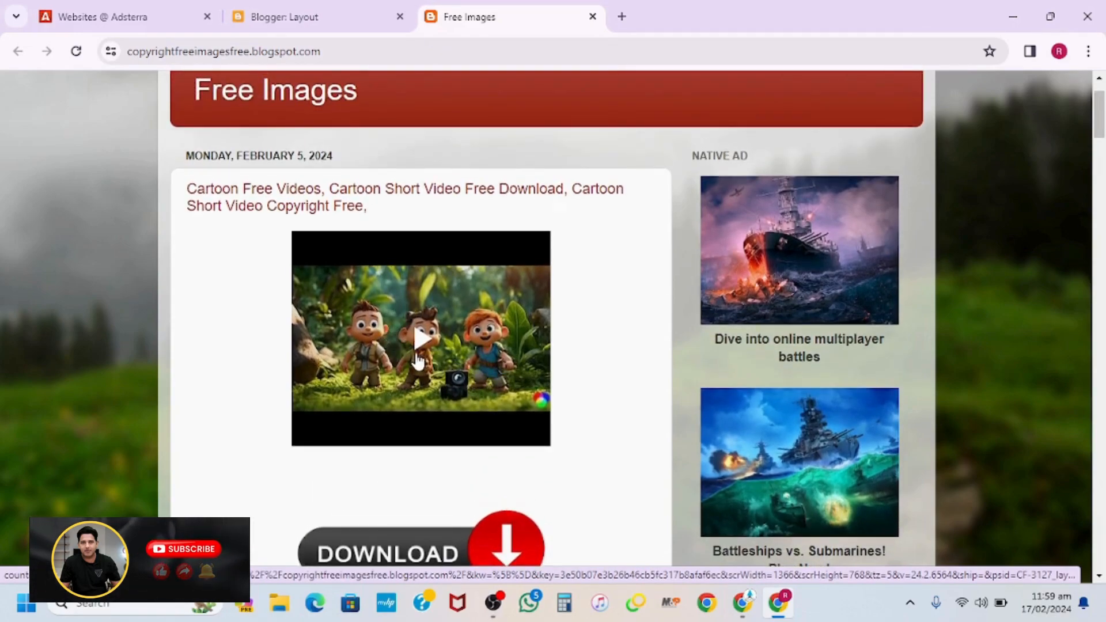
scroll(403, 357, down, 10)
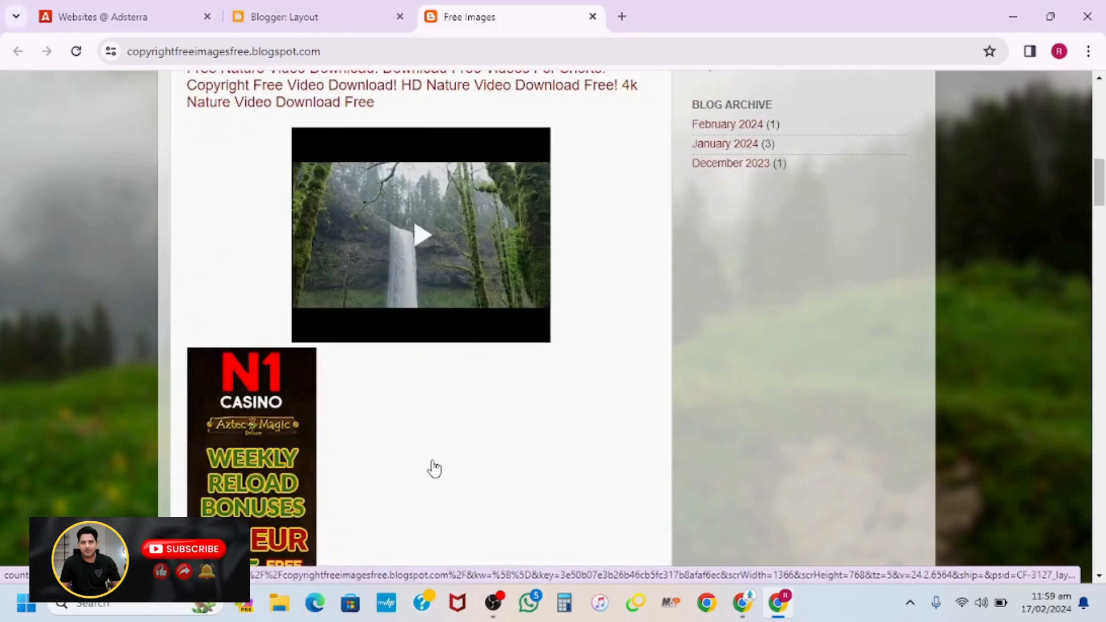
scroll(432, 467, down, 14)
scroll(434, 469, down, 2)
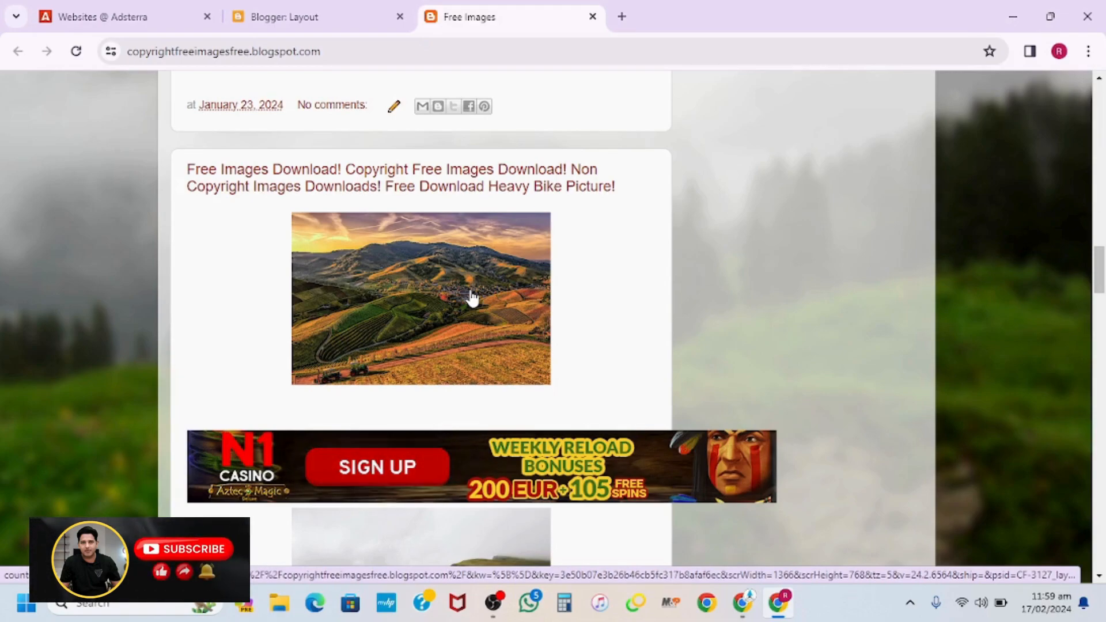
scroll(472, 299, down, 5)
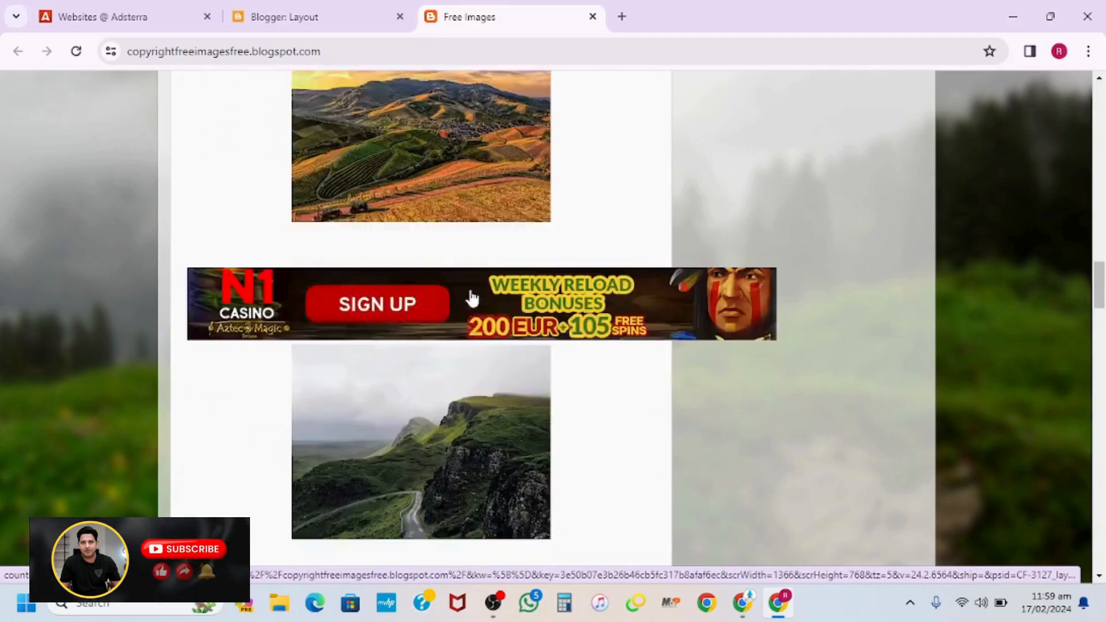
scroll(472, 299, down, 5)
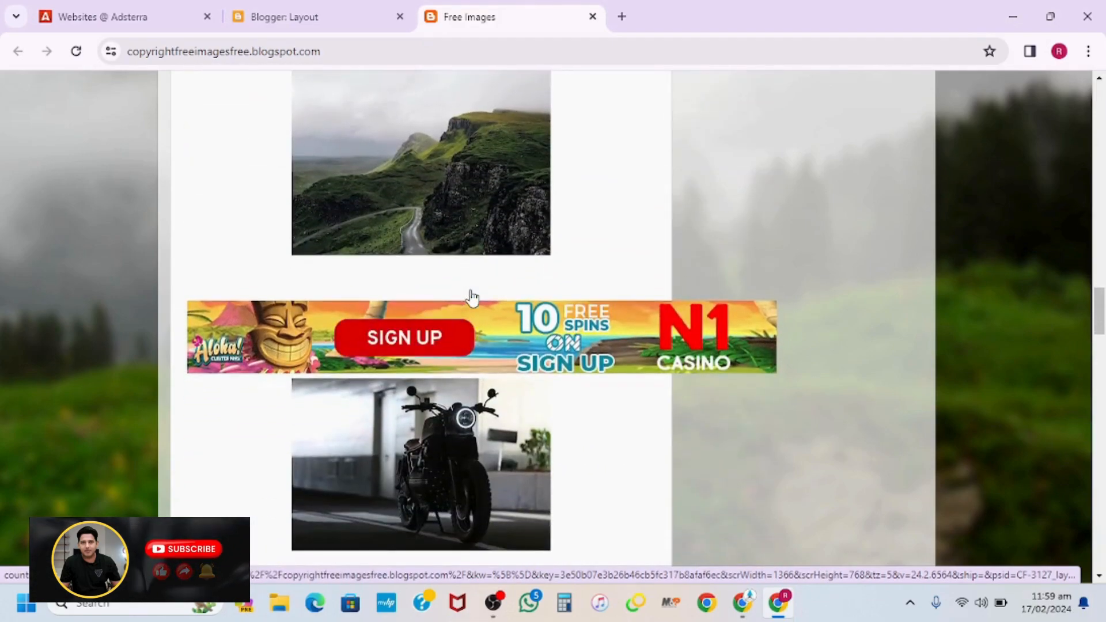
scroll(472, 298, down, 4)
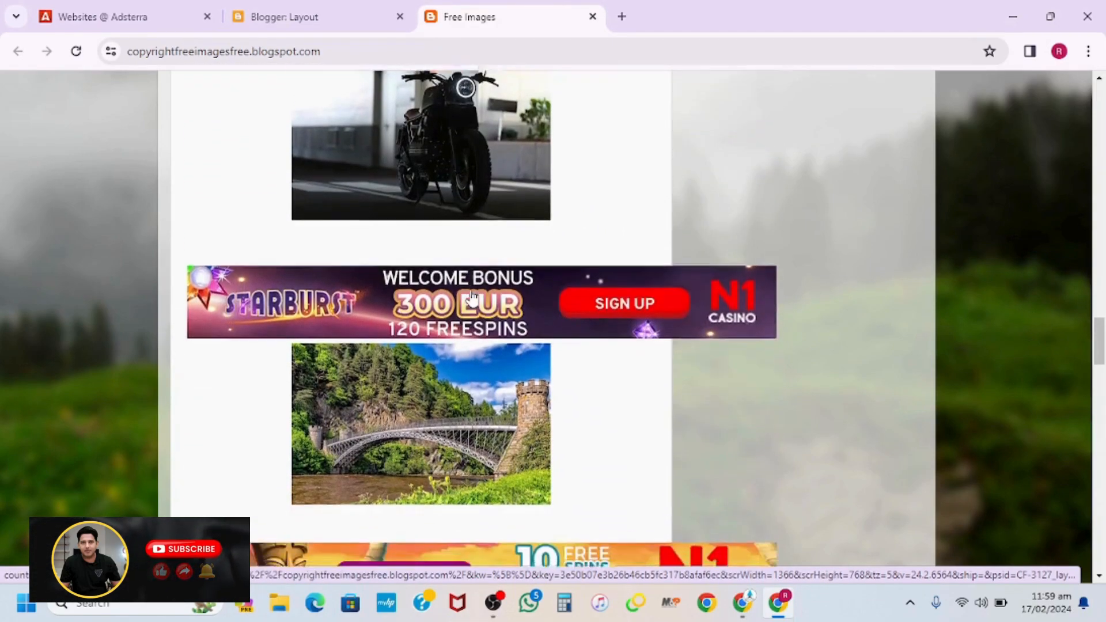
scroll(473, 298, down, 2)
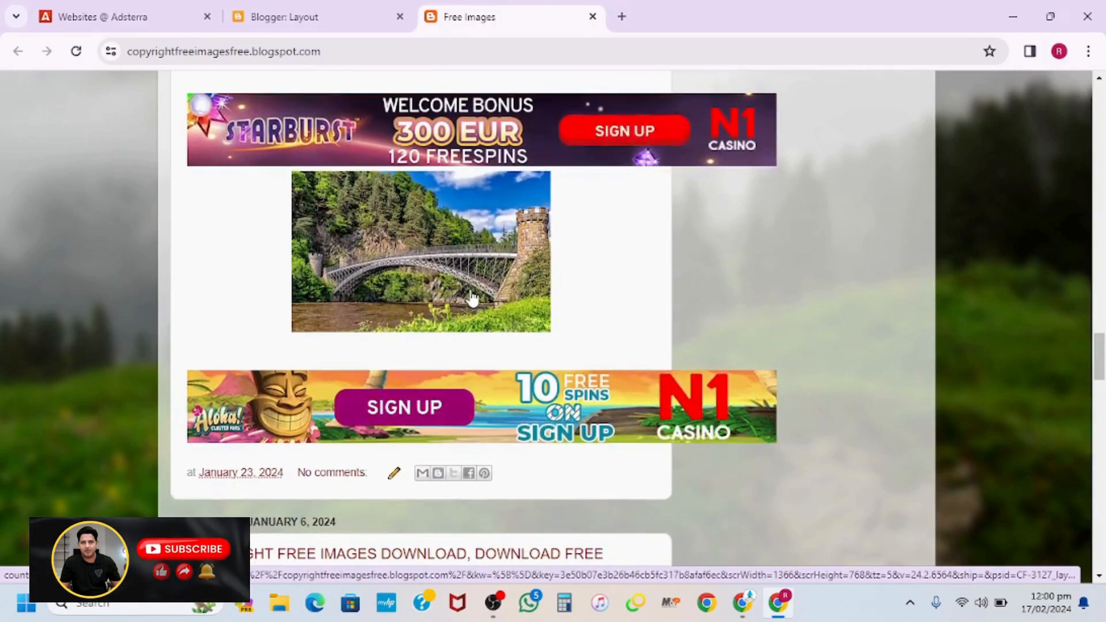
scroll(472, 298, up, 20)
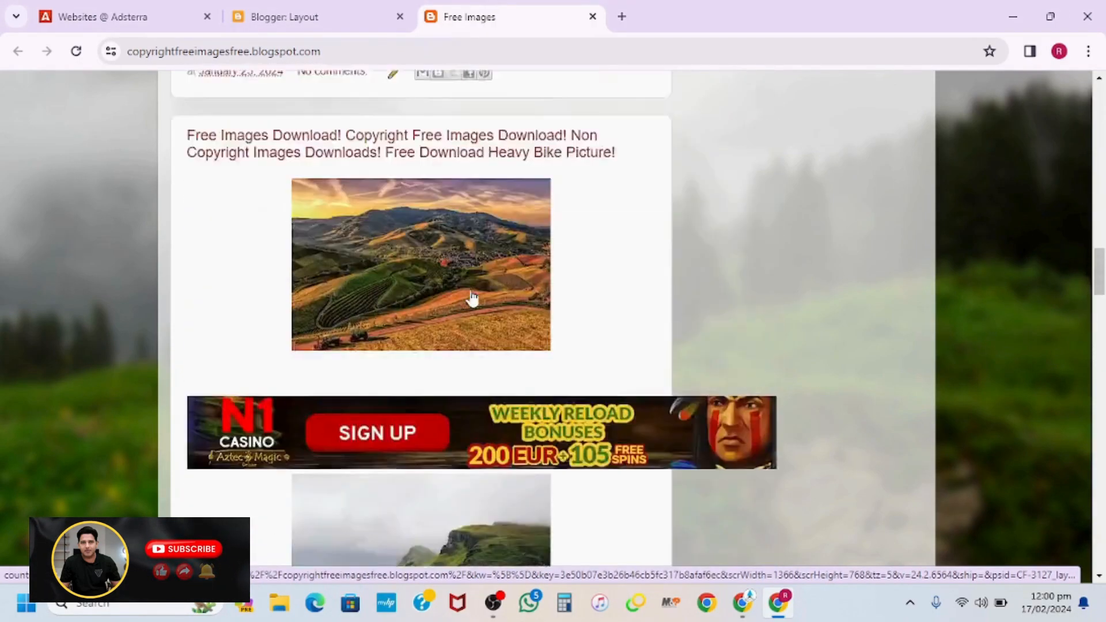
scroll(472, 299, up, 15)
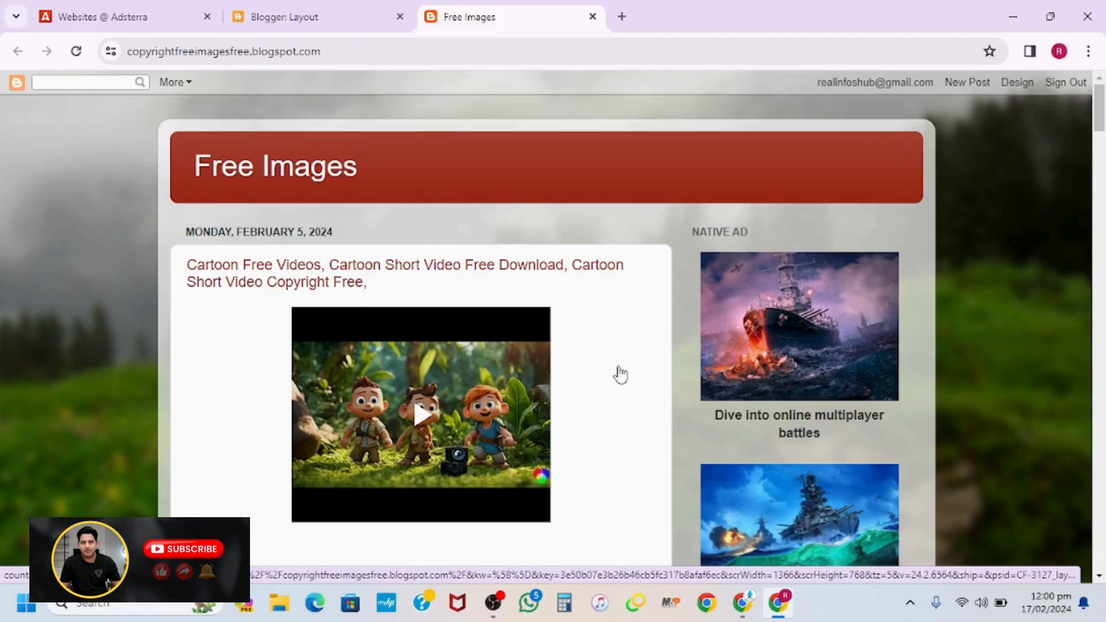
- Trigger the ad page from the blog's header, close it, and review the ads around the first post
click(534, 179)
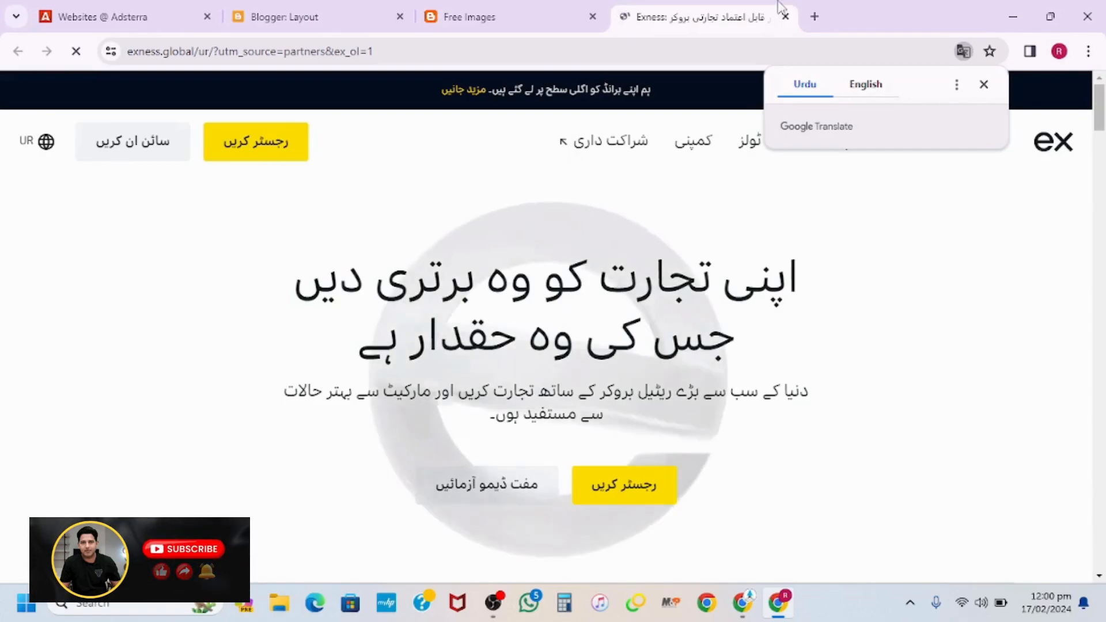
click(785, 17)
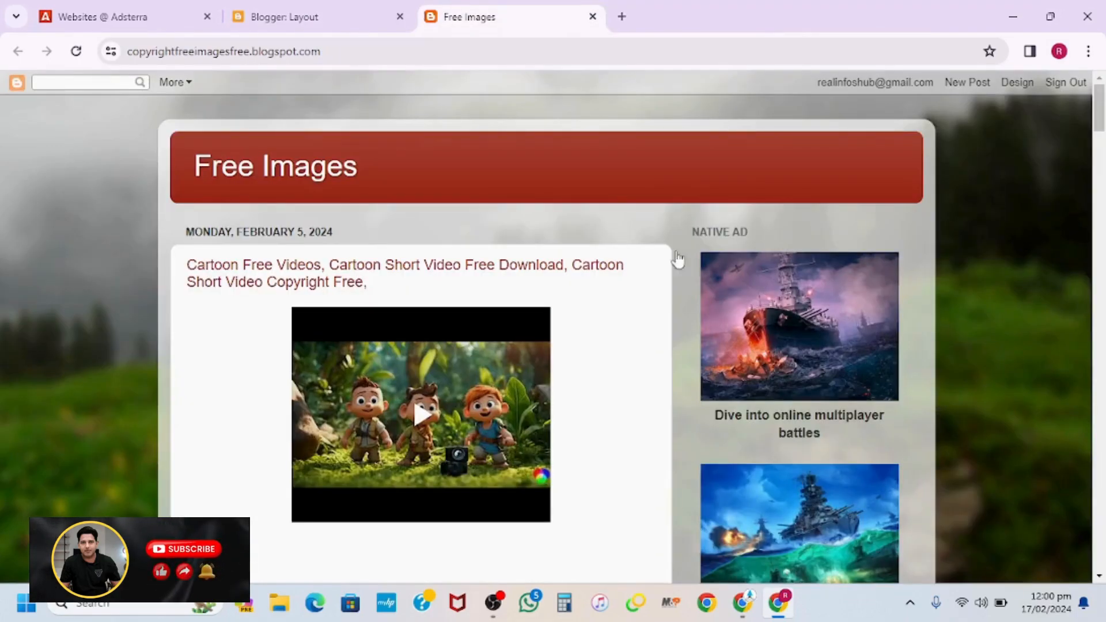
scroll(568, 278, down, 2)
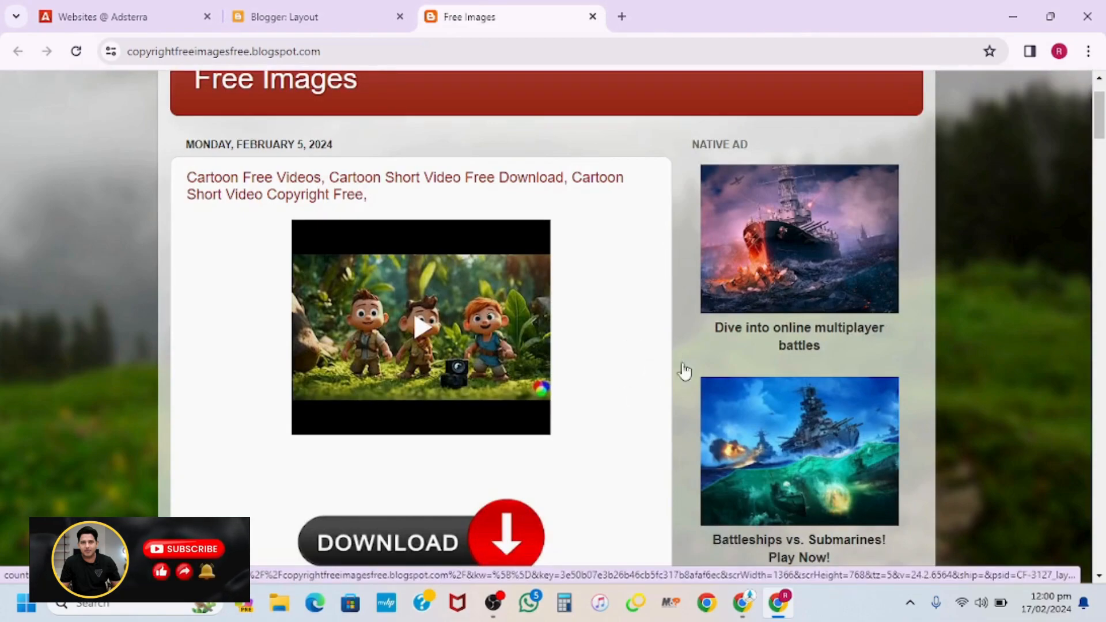
scroll(650, 407, down, 2)
scroll(651, 407, down, 1)
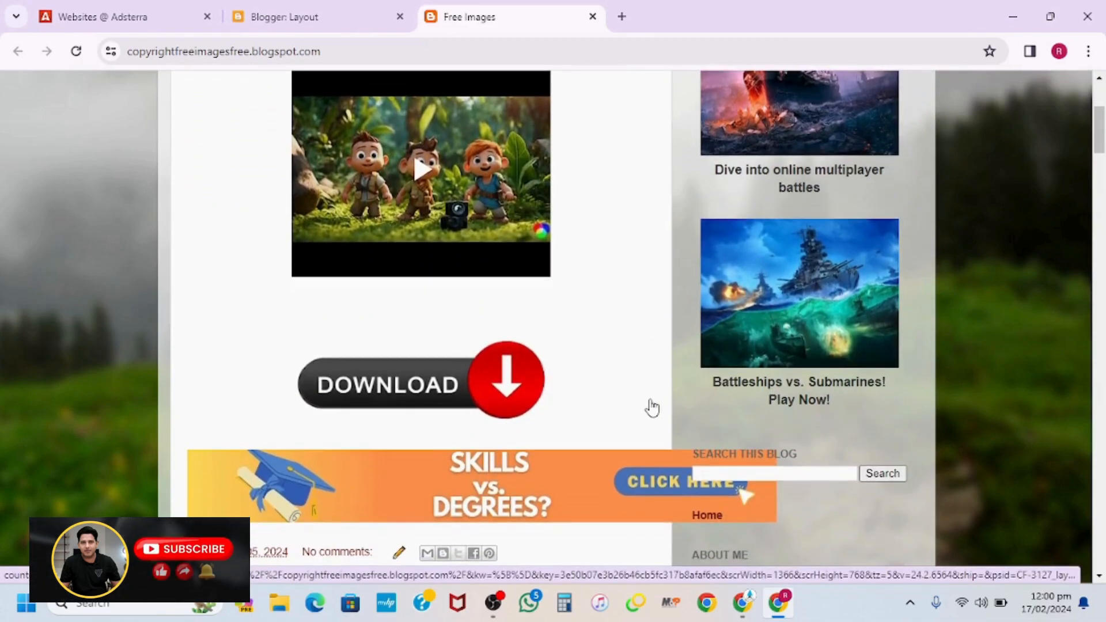
scroll(562, 303, down, 3)
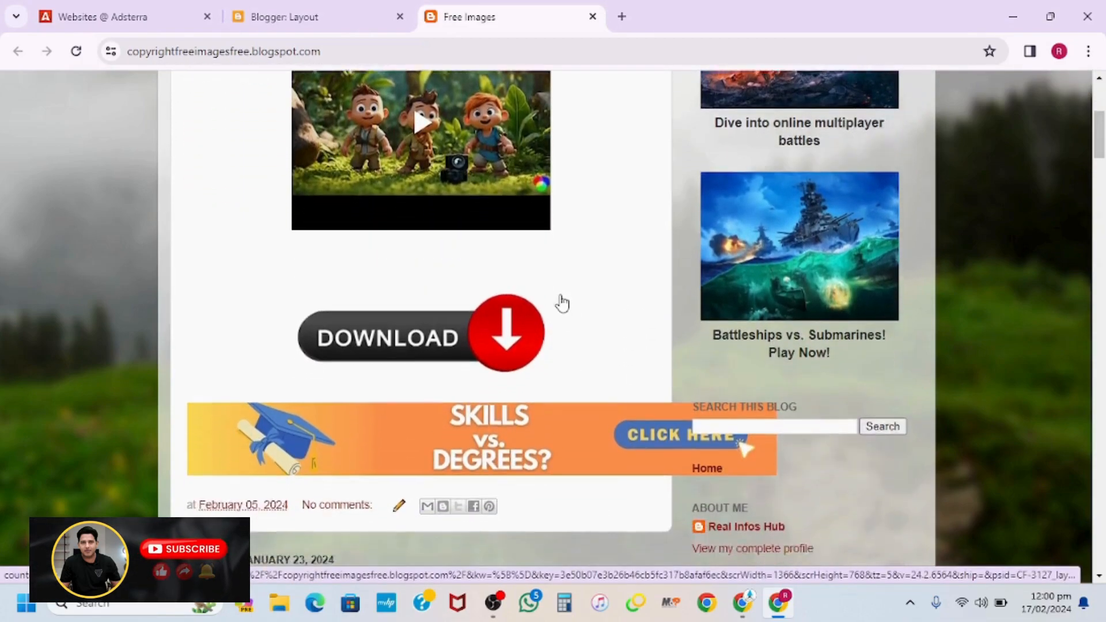
scroll(561, 302, down, 1)
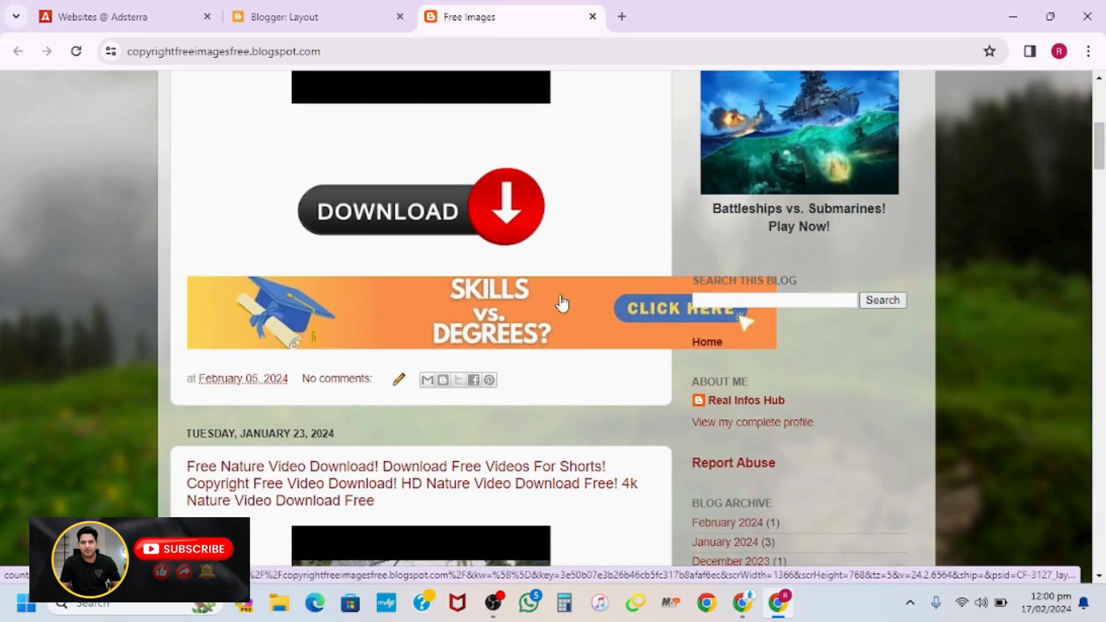
- Close the live blog page and return to the Free Images layout in Blogger
scroll(561, 302, up, 7)
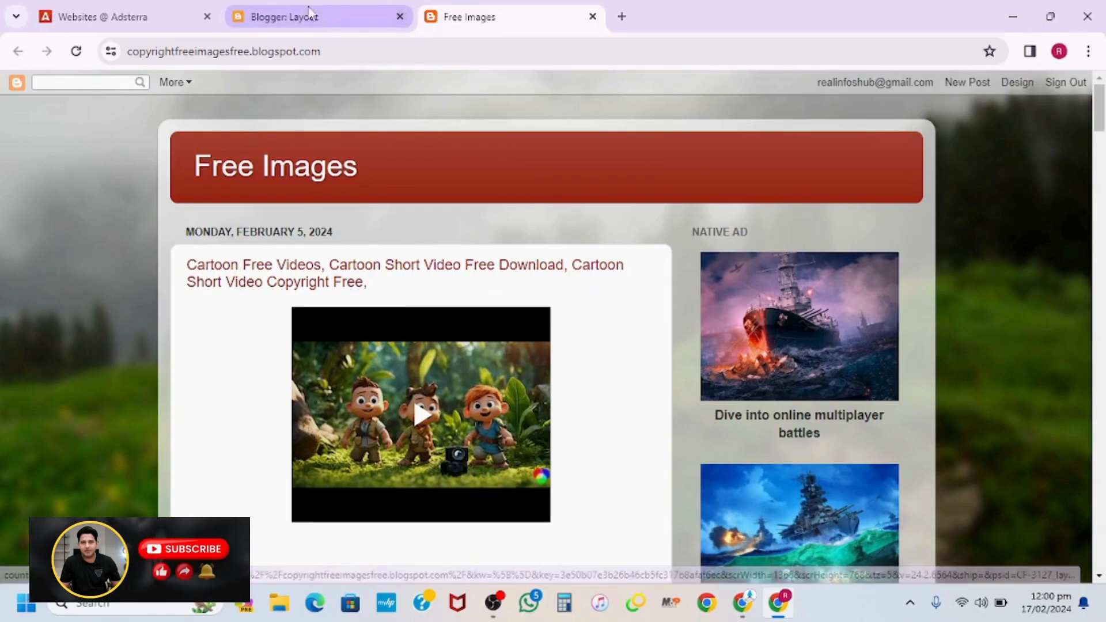
click(593, 16)
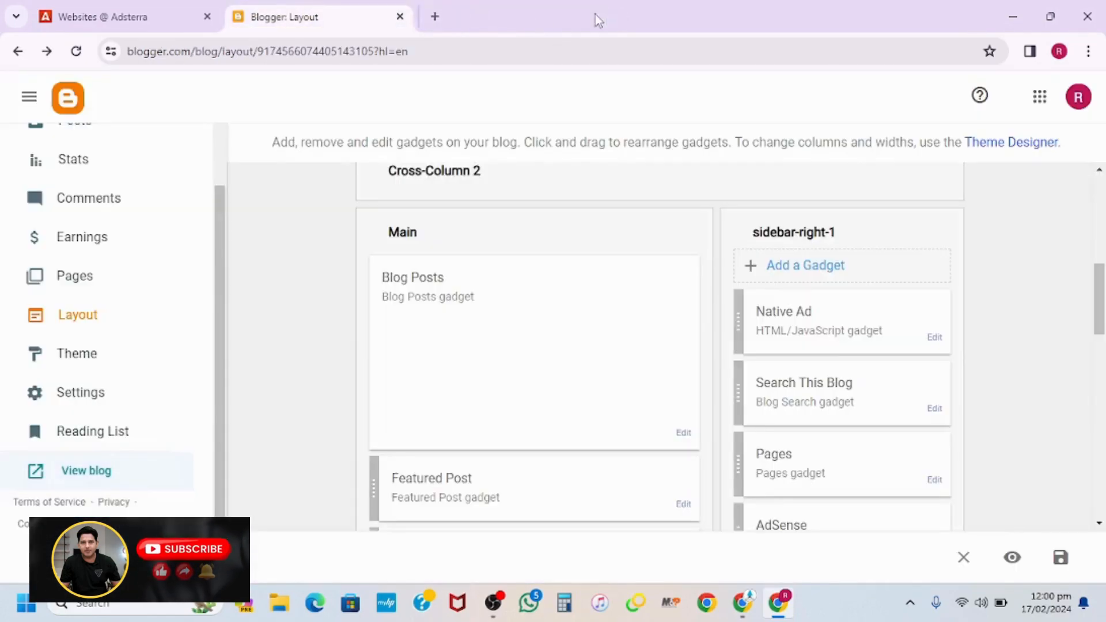
scroll(75, 191, up, 3)
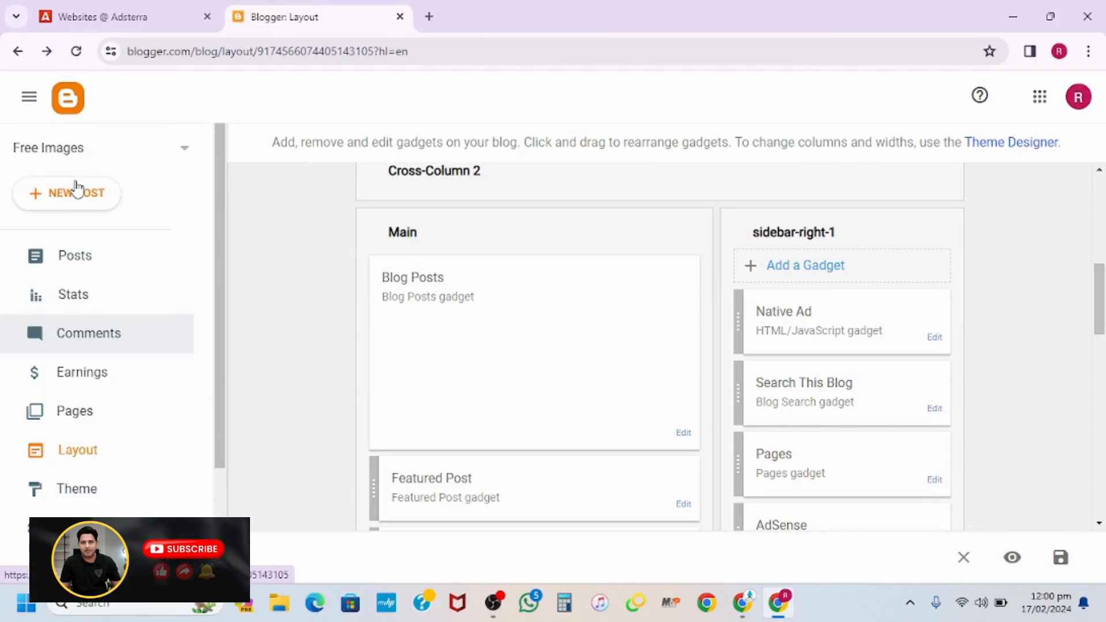
- Switch to the Real Infos Hub blog's layout and start a new HTML/JavaScript gadget in the sidebar-right-1 section
click(118, 153)
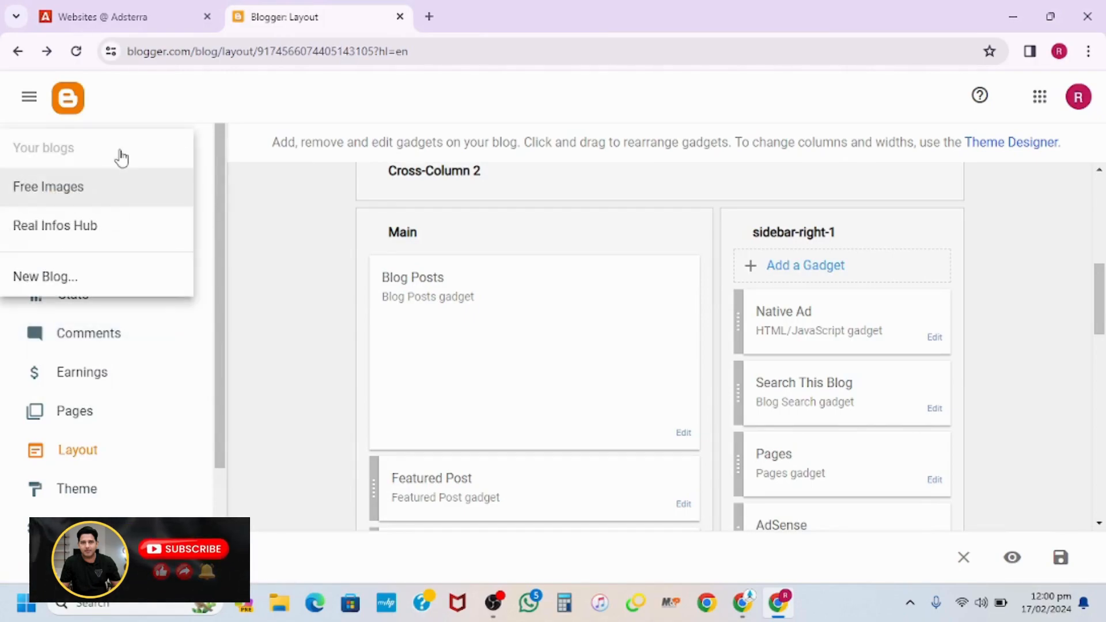
click(85, 238)
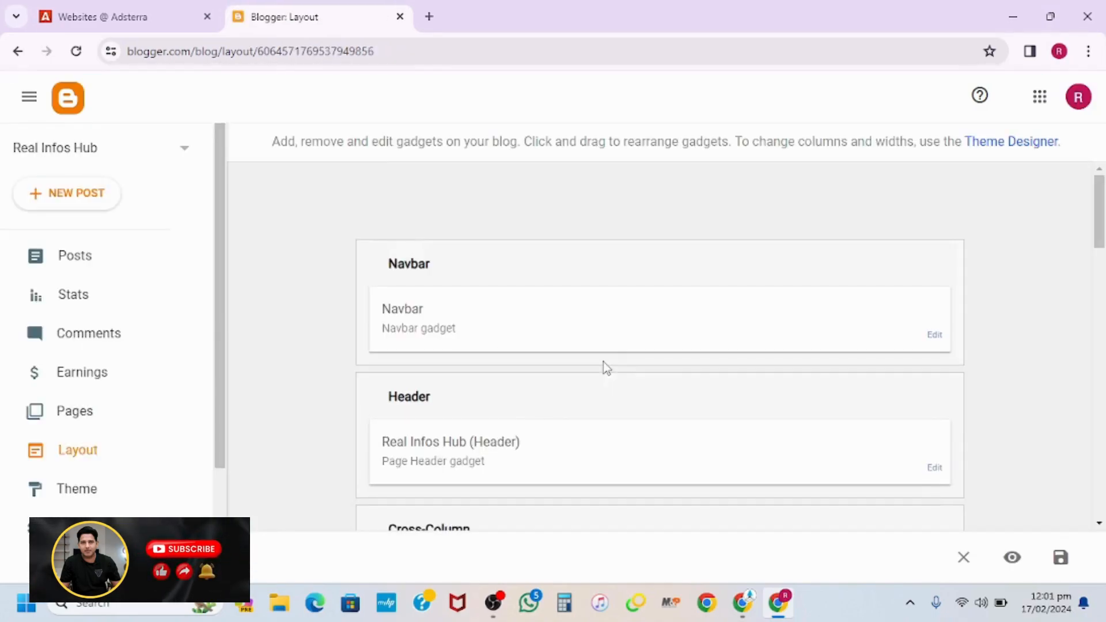
scroll(681, 381, down, 7)
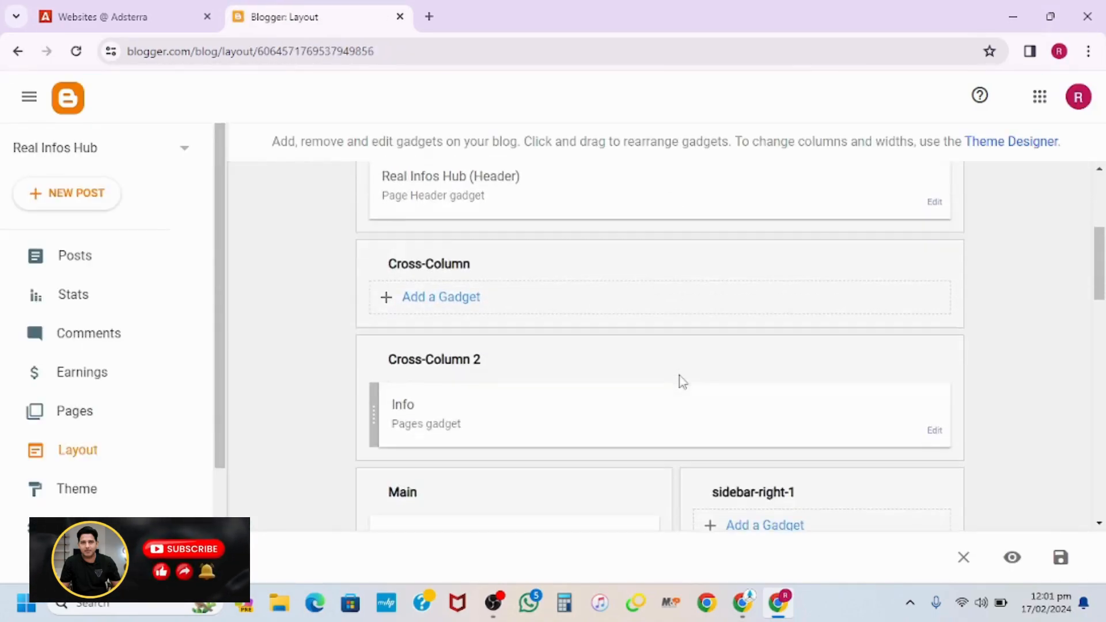
scroll(682, 381, down, 3)
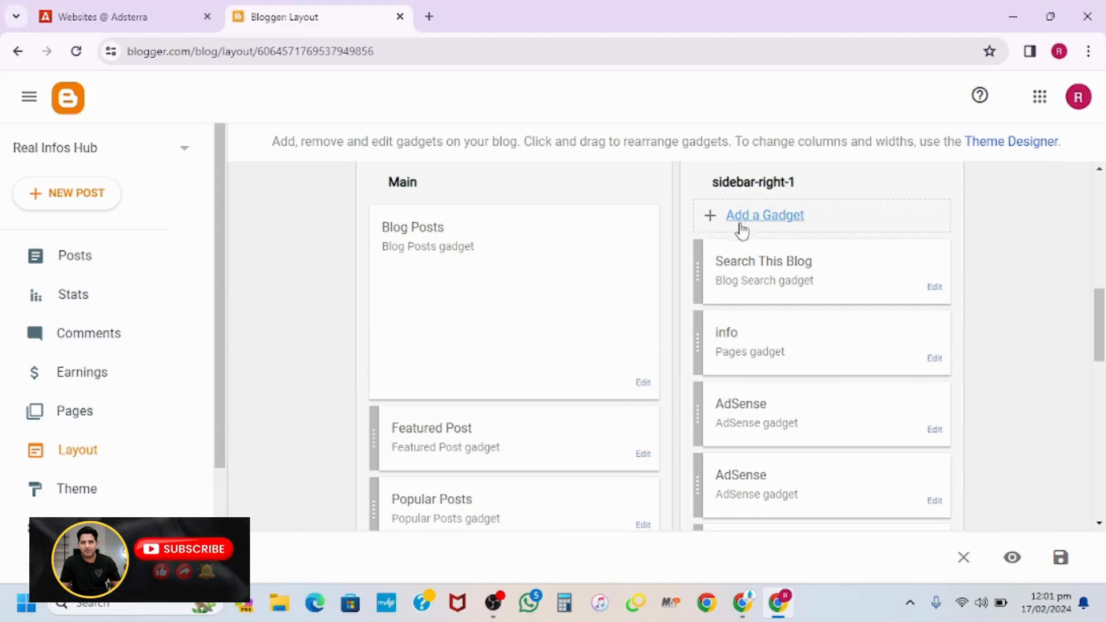
click(777, 216)
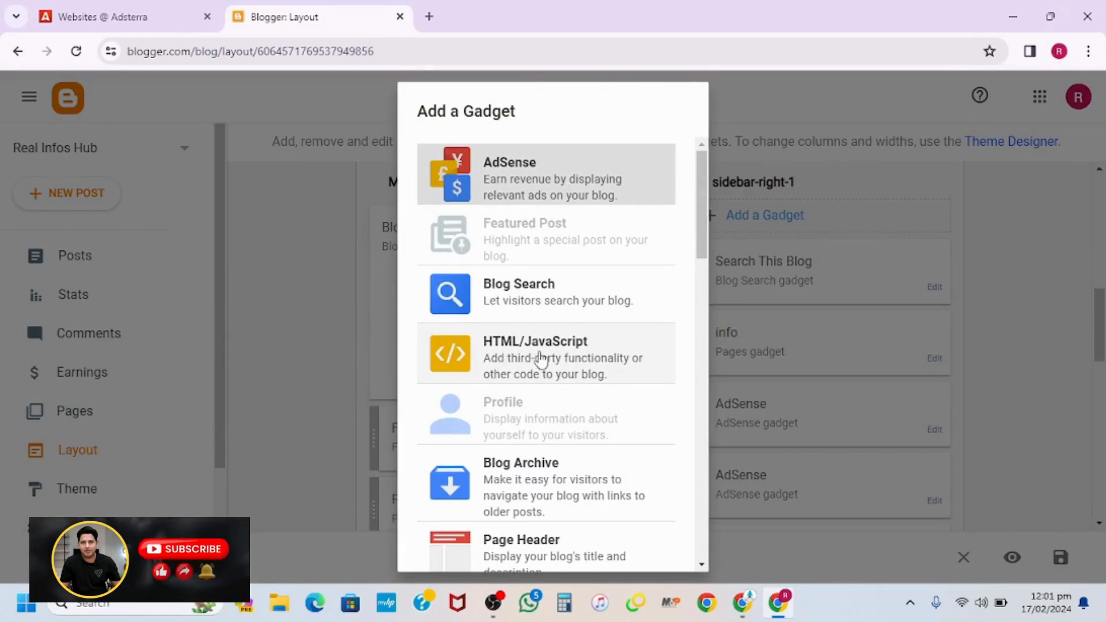
click(580, 355)
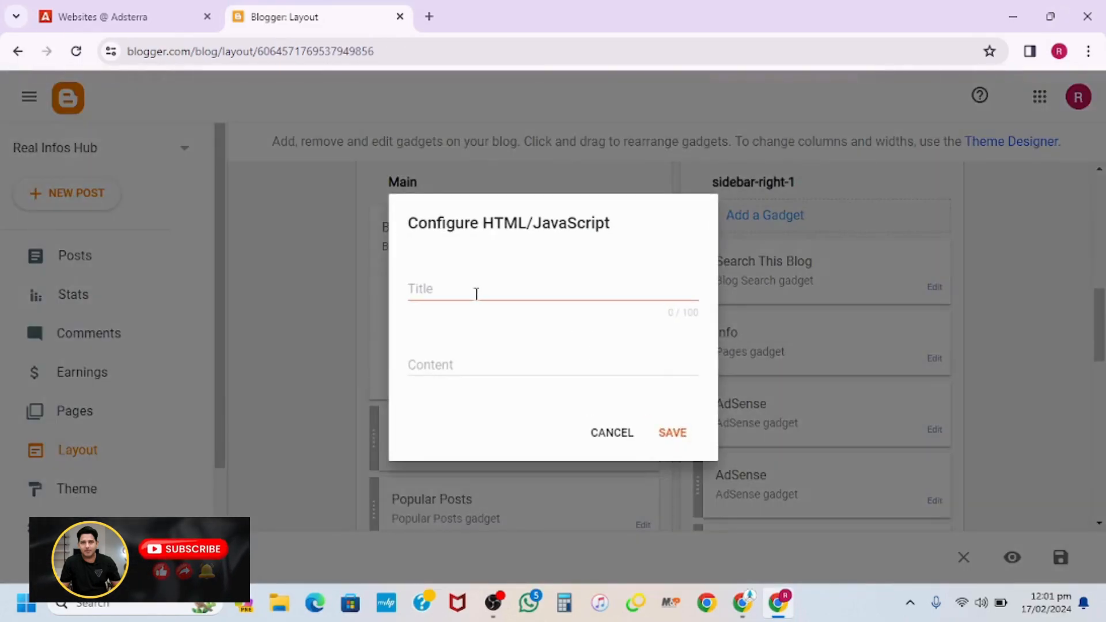
- Title the gadget "Native Ad", insert the copied Adsterra Native Banner code as its content, and save it
click(475, 293)
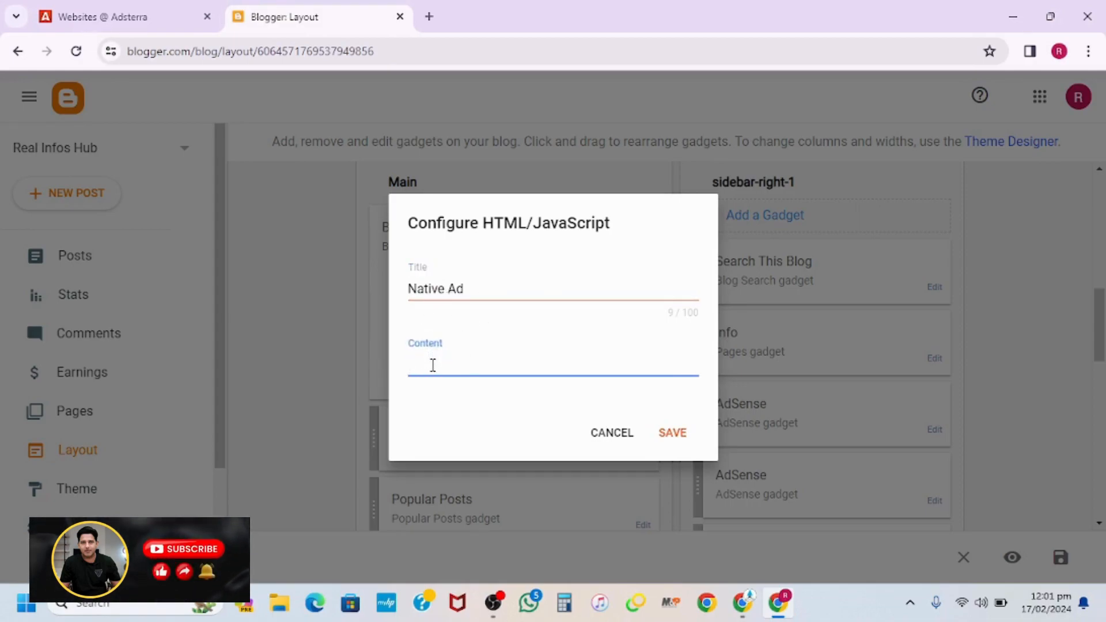
text(<script async="async" data-cfasync="false" src="//pl22531184.profitablegatecpm.com/ce0dda0c226548d119c0a716e5325784/invoke.js"></script> <div id="container-ce0dda0c226548d119c0a716e5325784"></div>)
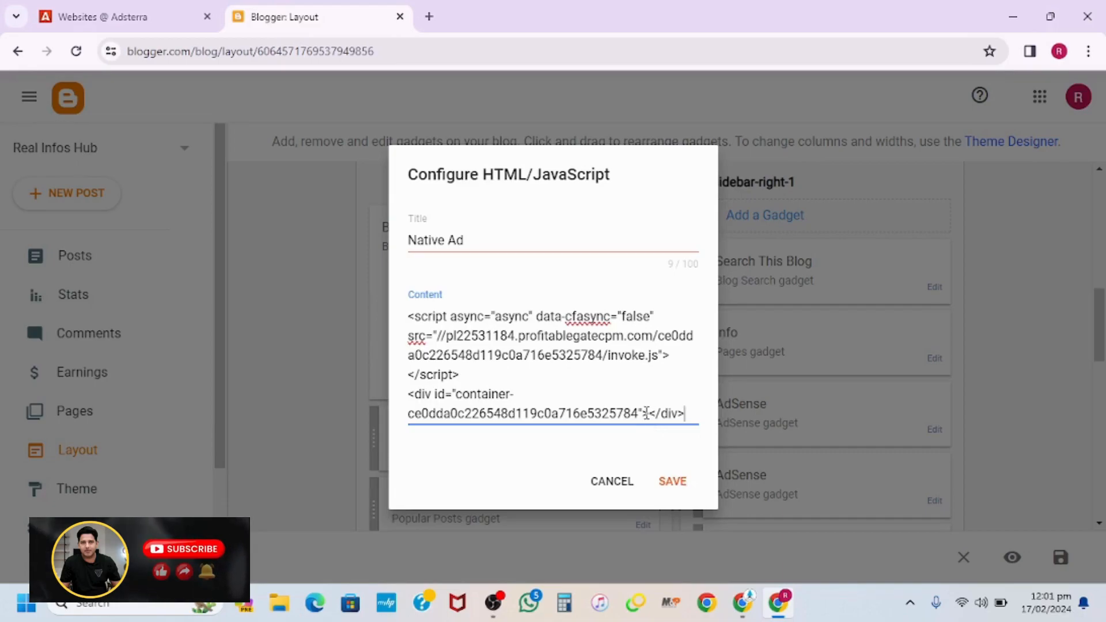
click(673, 482)
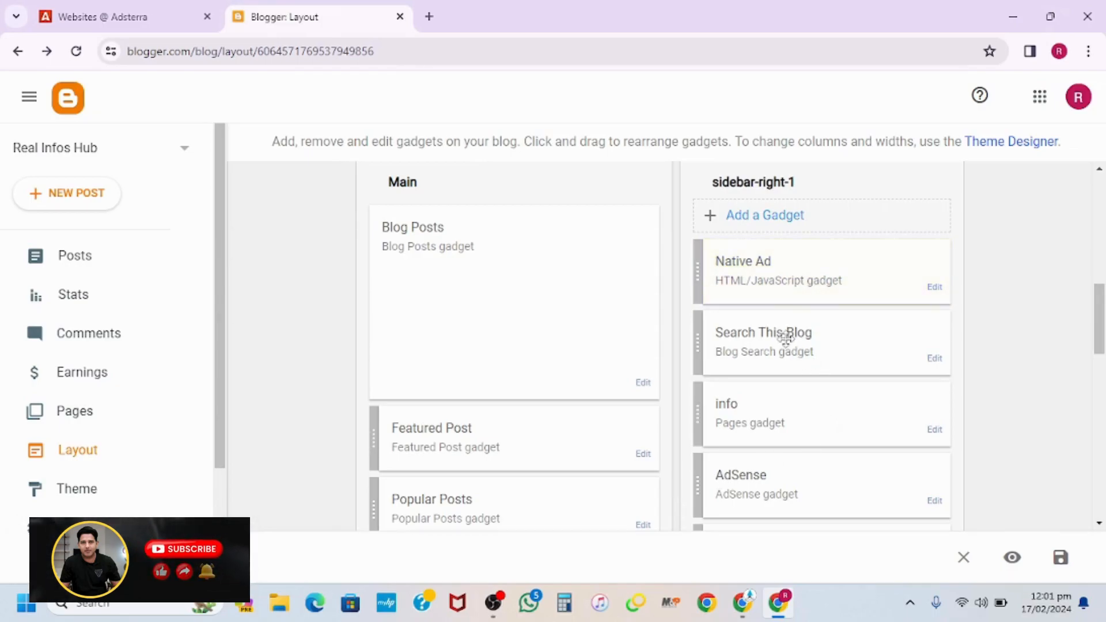
- Review the Real Infos Hub layout sections and view the live blog
scroll(648, 328, up, 7)
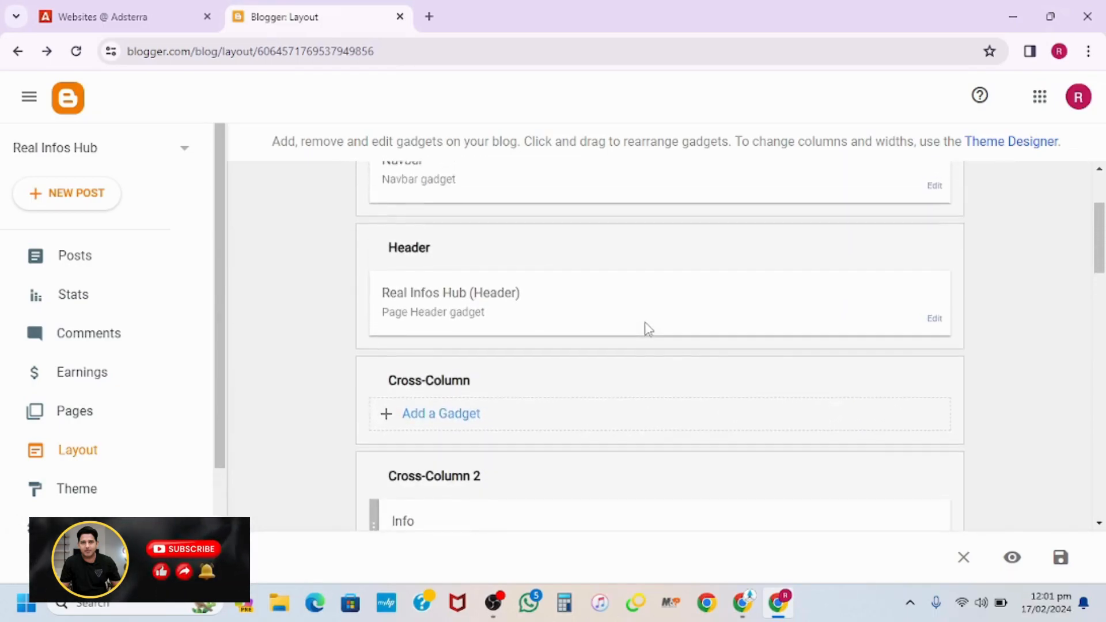
scroll(648, 328, down, 7)
scroll(648, 328, down, 5)
scroll(104, 427, down, 2)
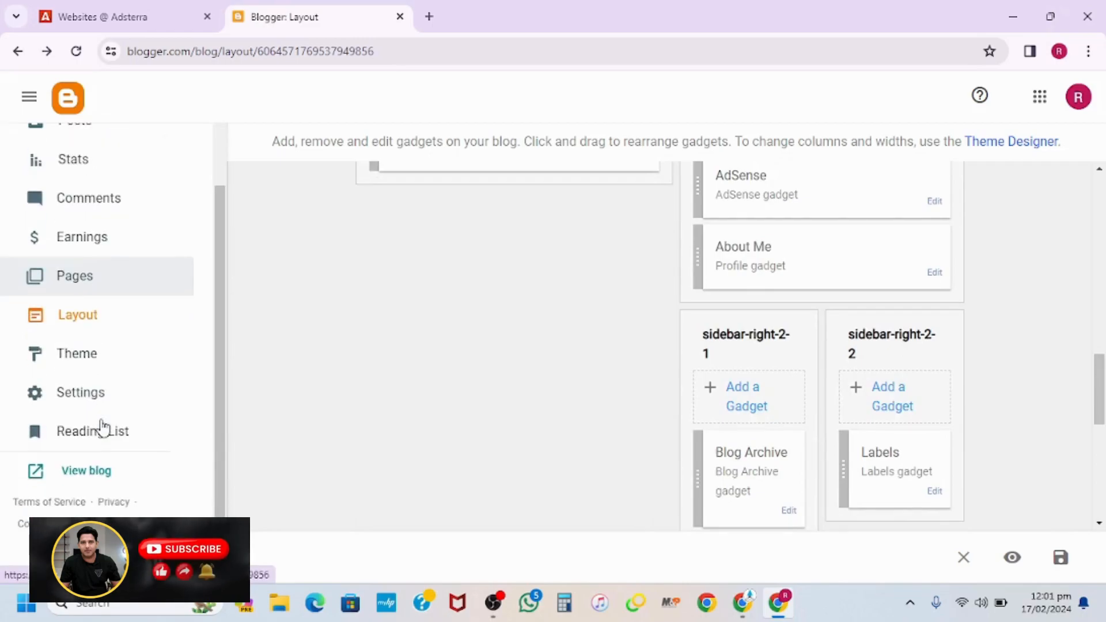
click(81, 482)
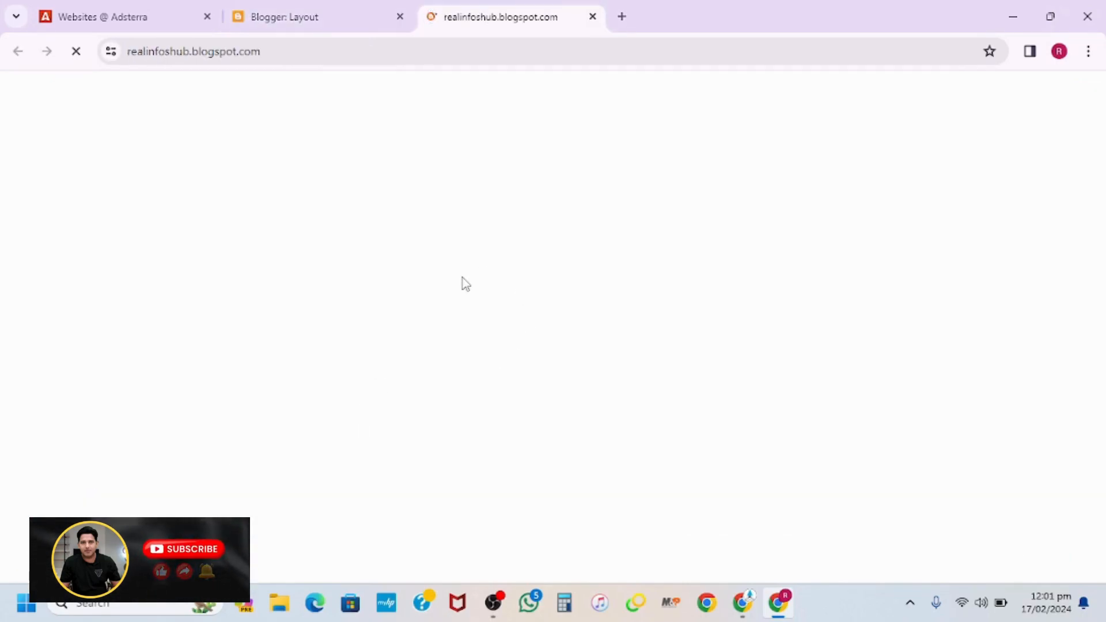
scroll(727, 331, down, 3)
scroll(728, 332, up, 4)
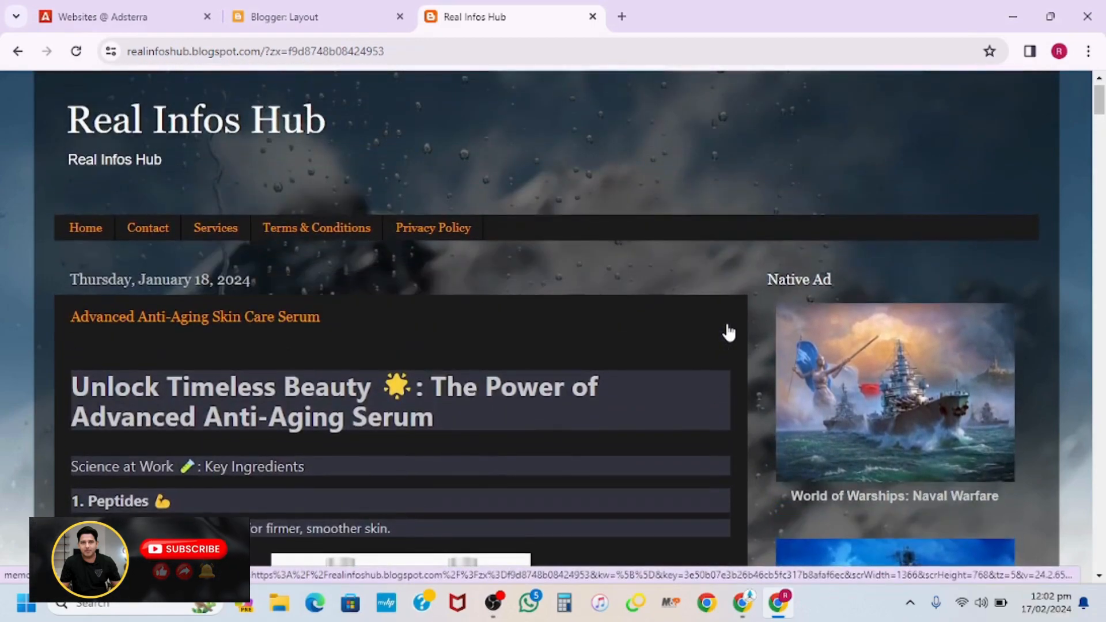
- Examine how the Native Ad gadget's images and captions display in the sidebar beside the first post
scroll(729, 333, down, 2)
scroll(729, 333, down, 2)
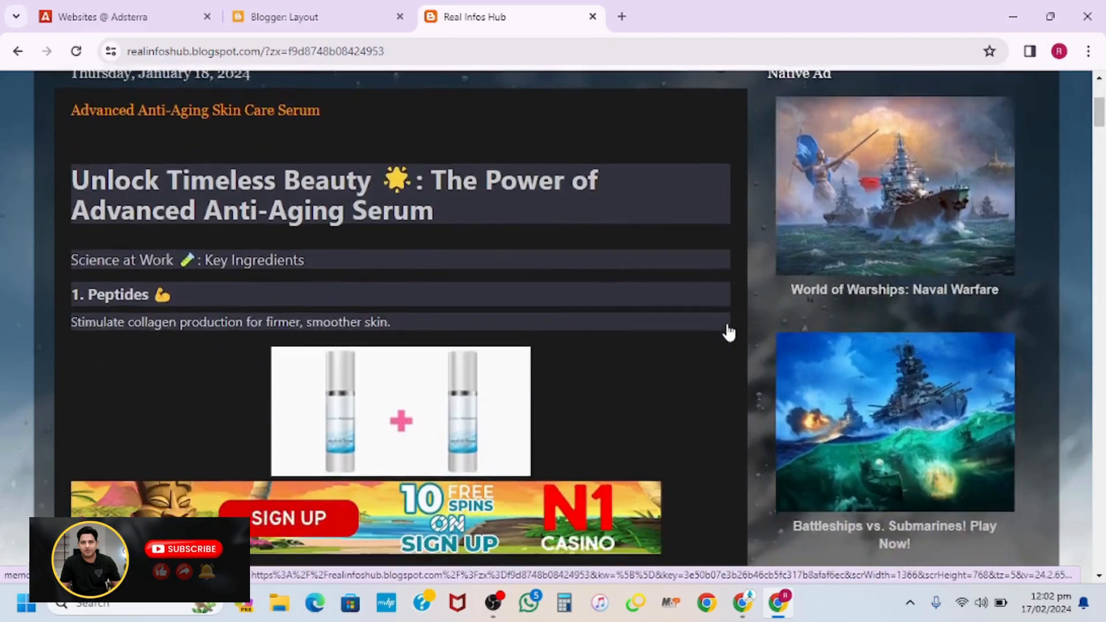
scroll(729, 333, up, 4)
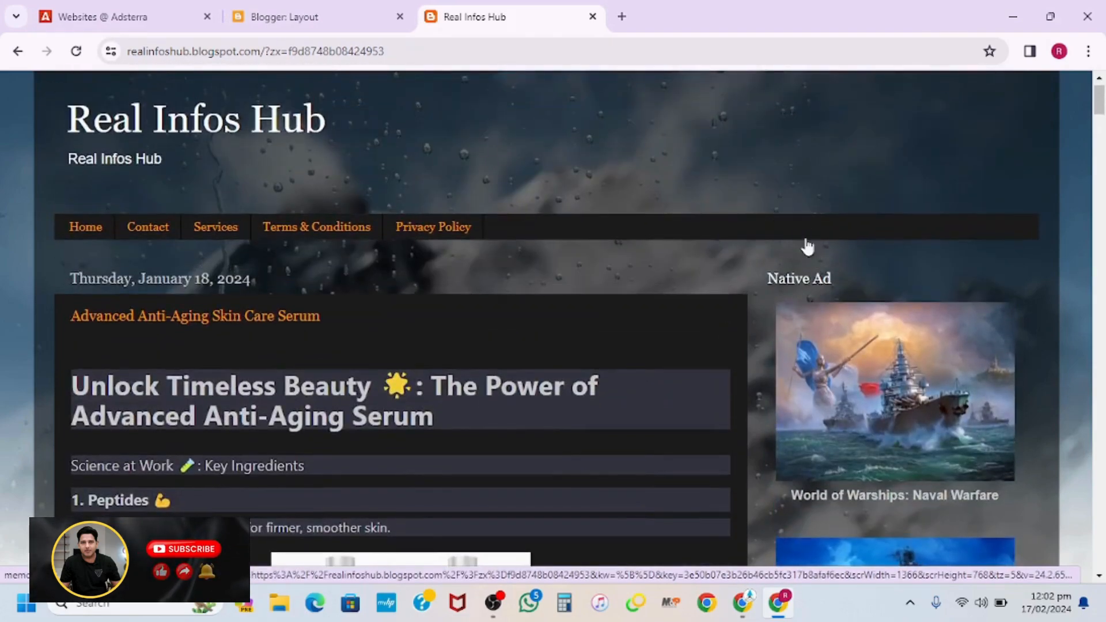
scroll(707, 341, down, 1)
scroll(707, 341, down, 2)
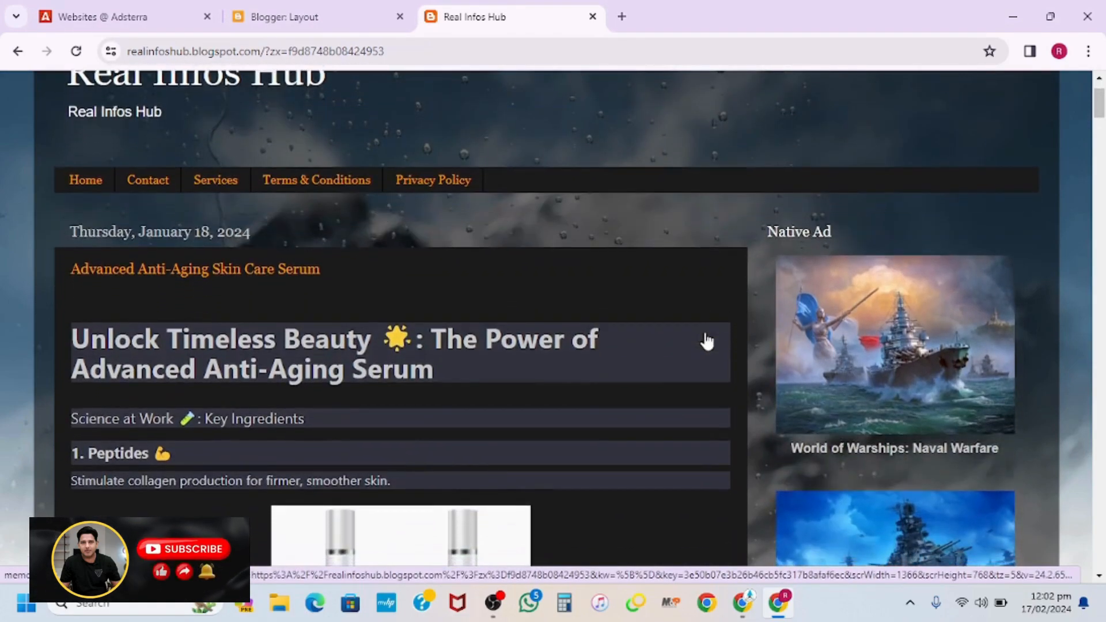
scroll(707, 341, down, 1)
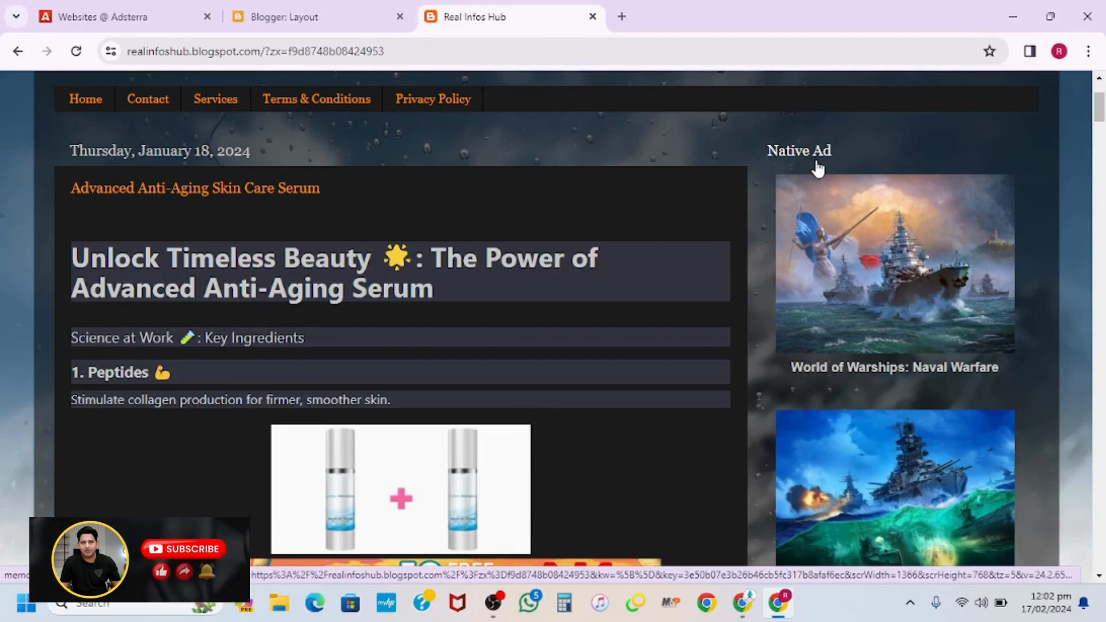
scroll(842, 271, down, 2)
scroll(842, 271, up, 2)
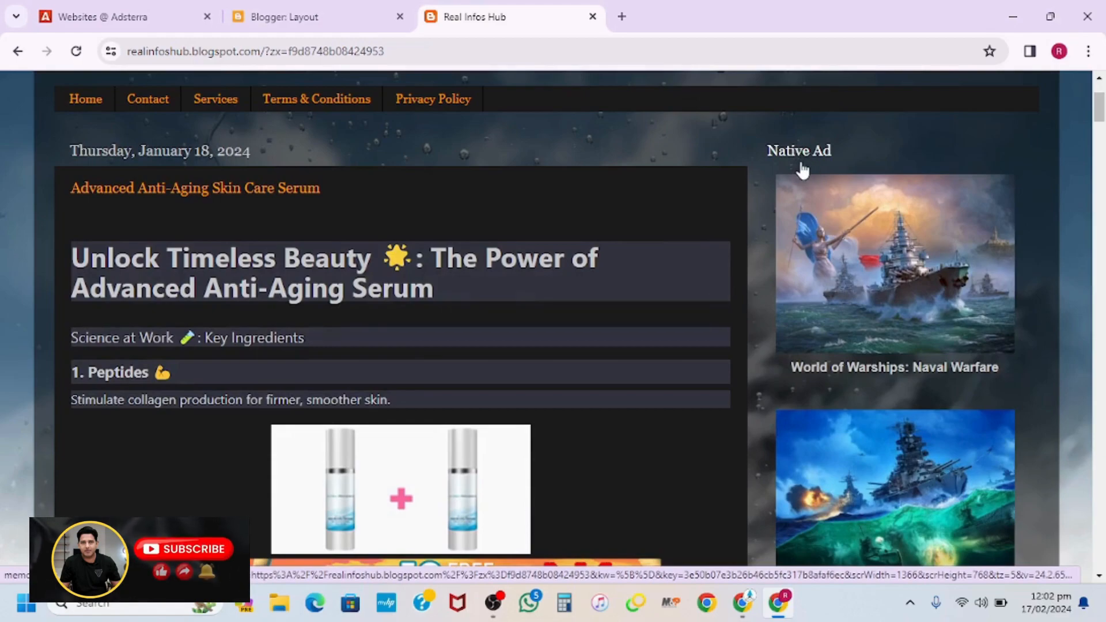
scroll(829, 291, down, 2)
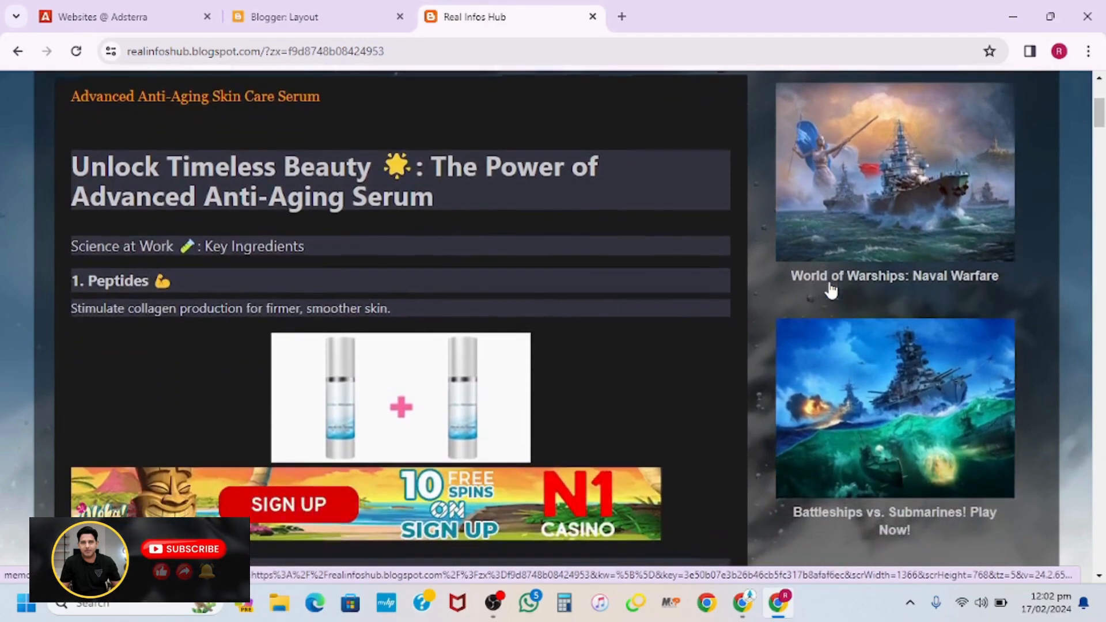
scroll(829, 291, down, 1)
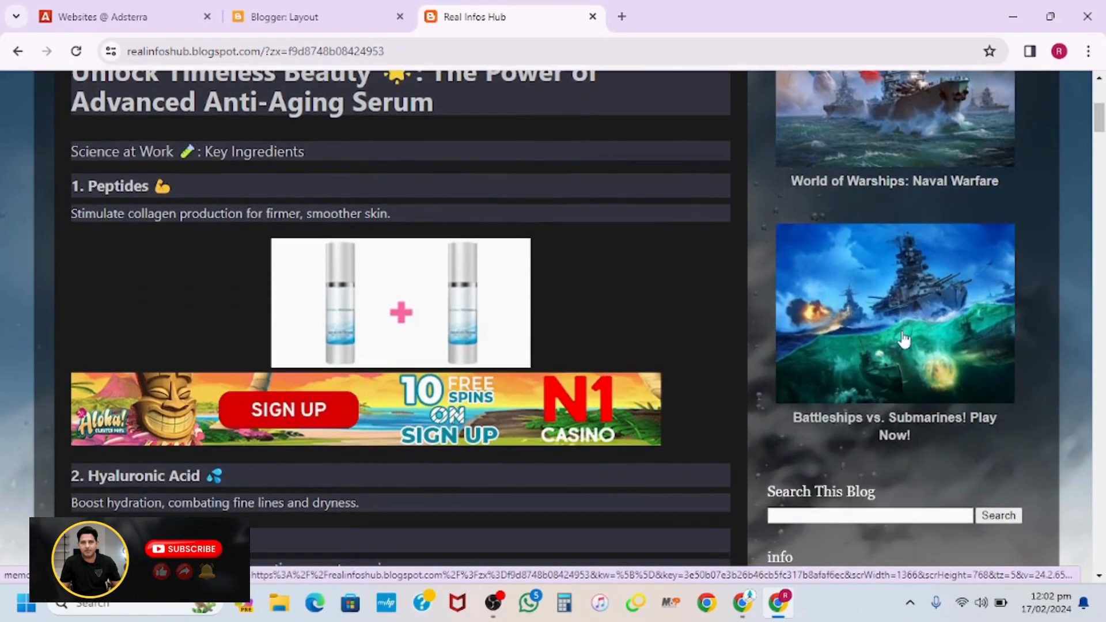
scroll(903, 331, up, 1)
scroll(903, 340, up, 2)
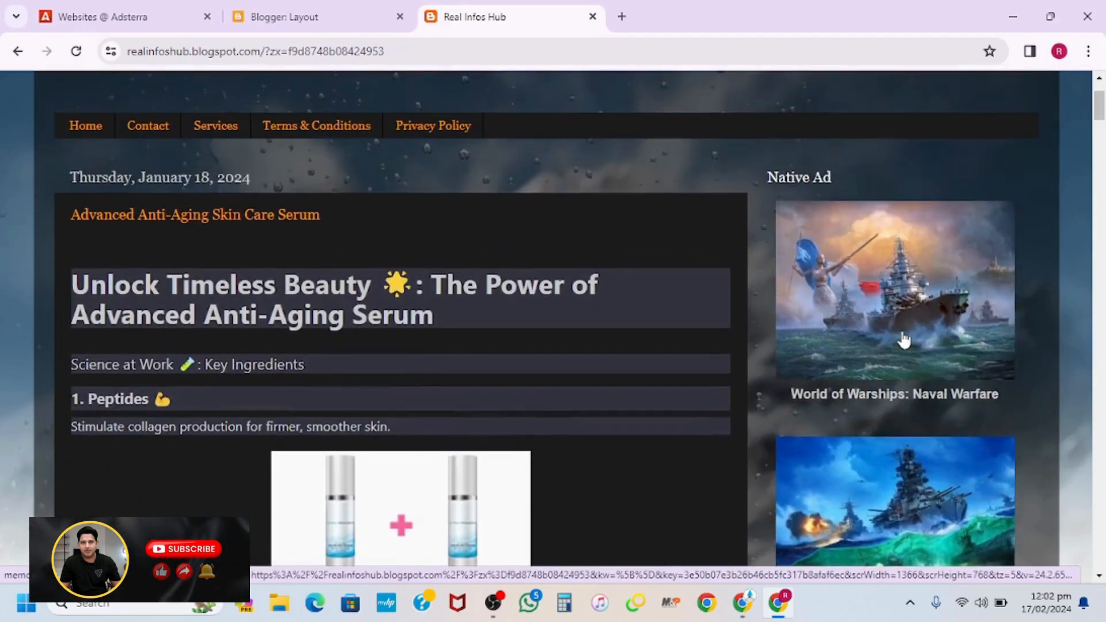
scroll(617, 285, down, 4)
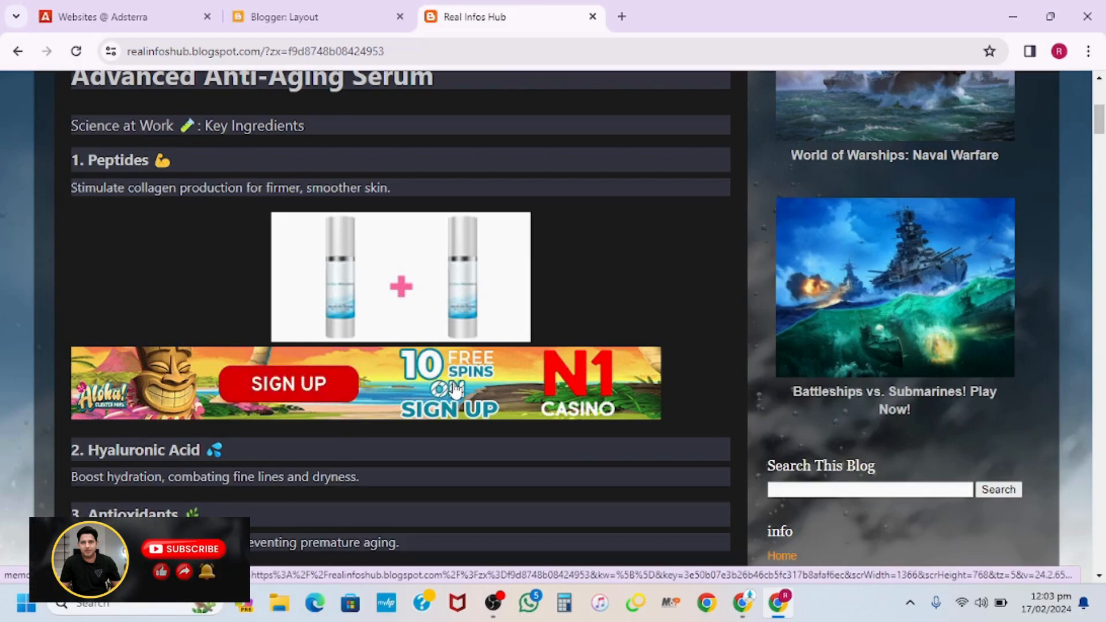
- Examine the banner ads in the first two posts, then trigger the ad page from the blog's header and close it
scroll(444, 389, down, 4)
scroll(455, 391, down, 12)
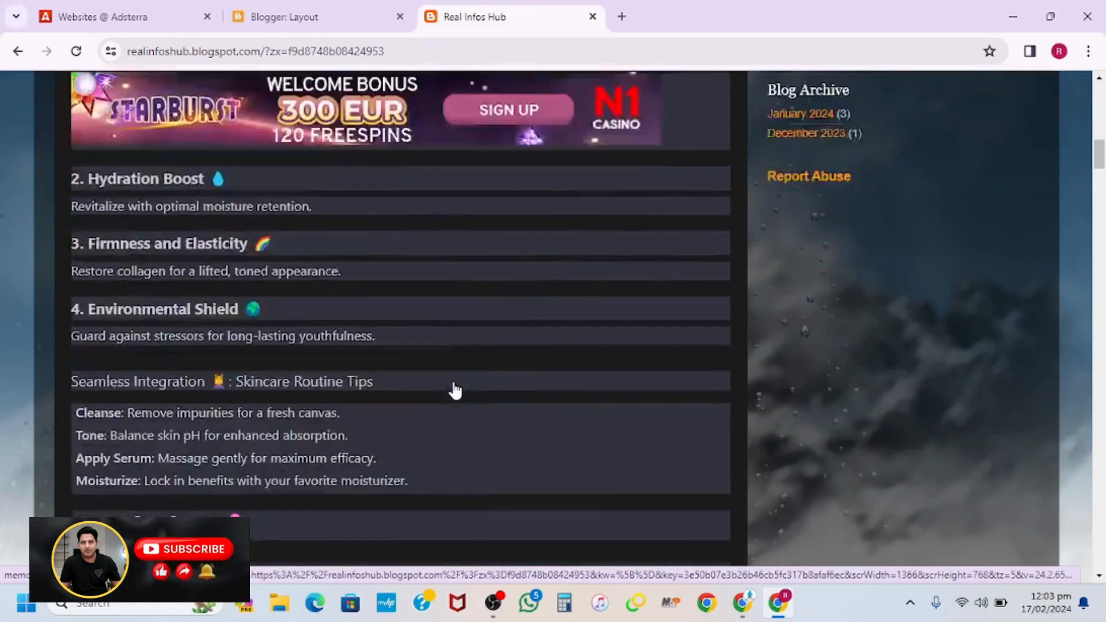
scroll(455, 390, down, 18)
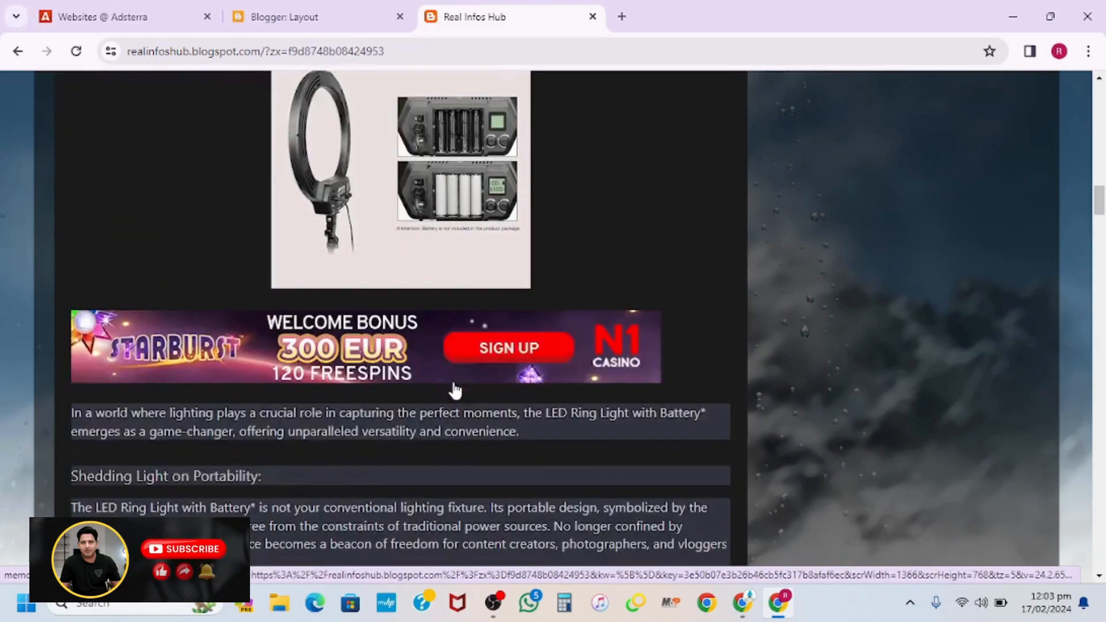
scroll(455, 391, down, 4)
scroll(455, 391, up, 20)
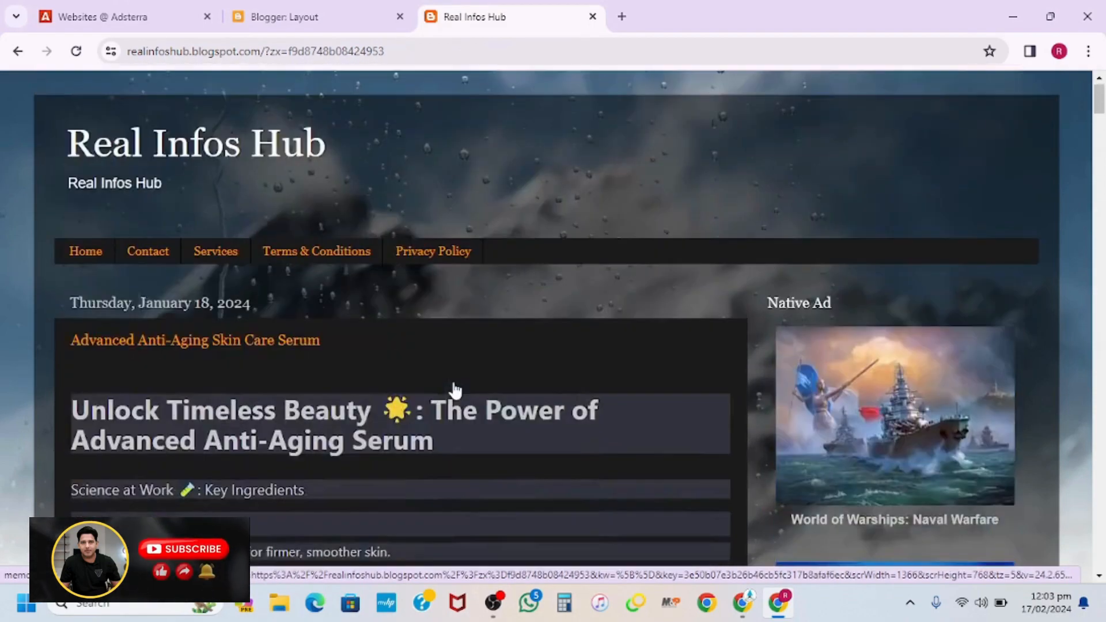
click(569, 214)
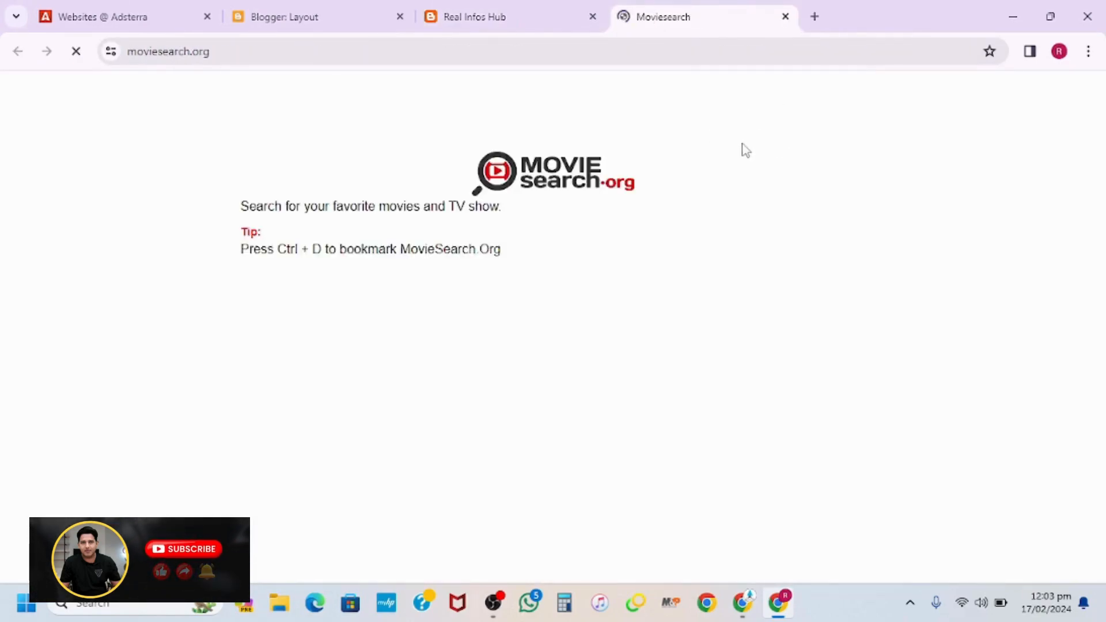
click(786, 17)
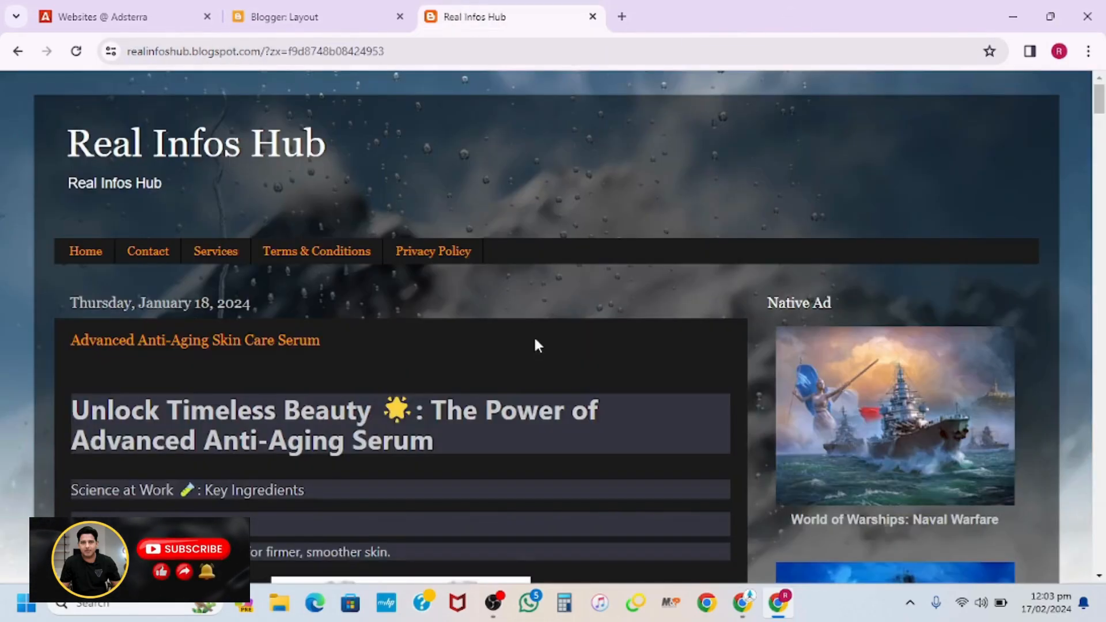
- Examine the banner ads from the skin care post down past the LED ring light post, then return to the page start
scroll(535, 344, down, 7)
scroll(524, 452, down, 3)
scroll(524, 456, down, 10)
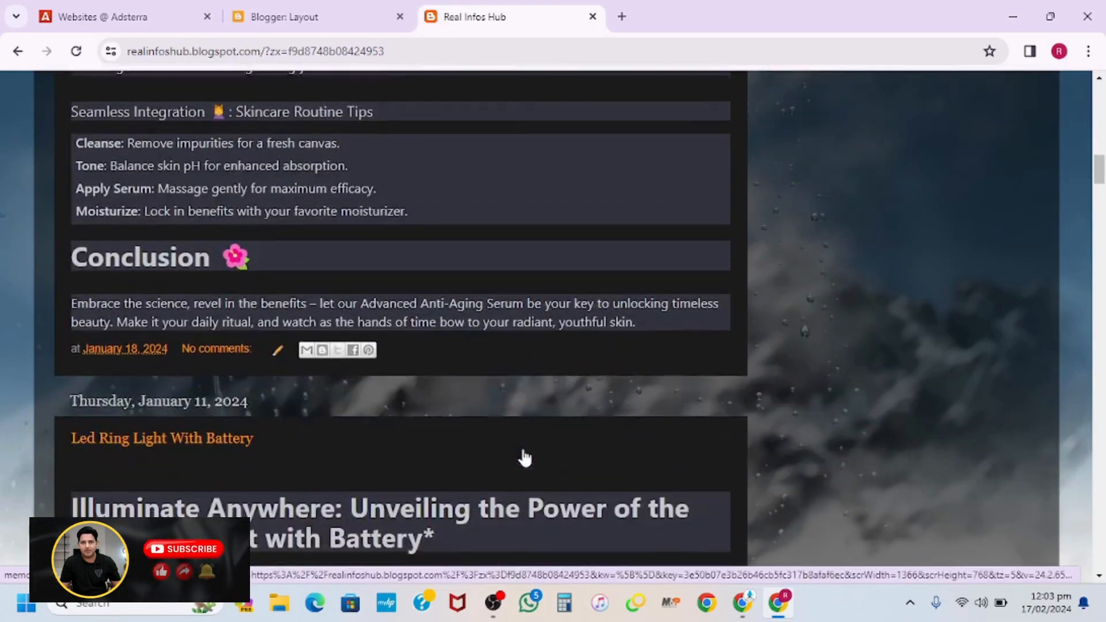
scroll(524, 458, down, 10)
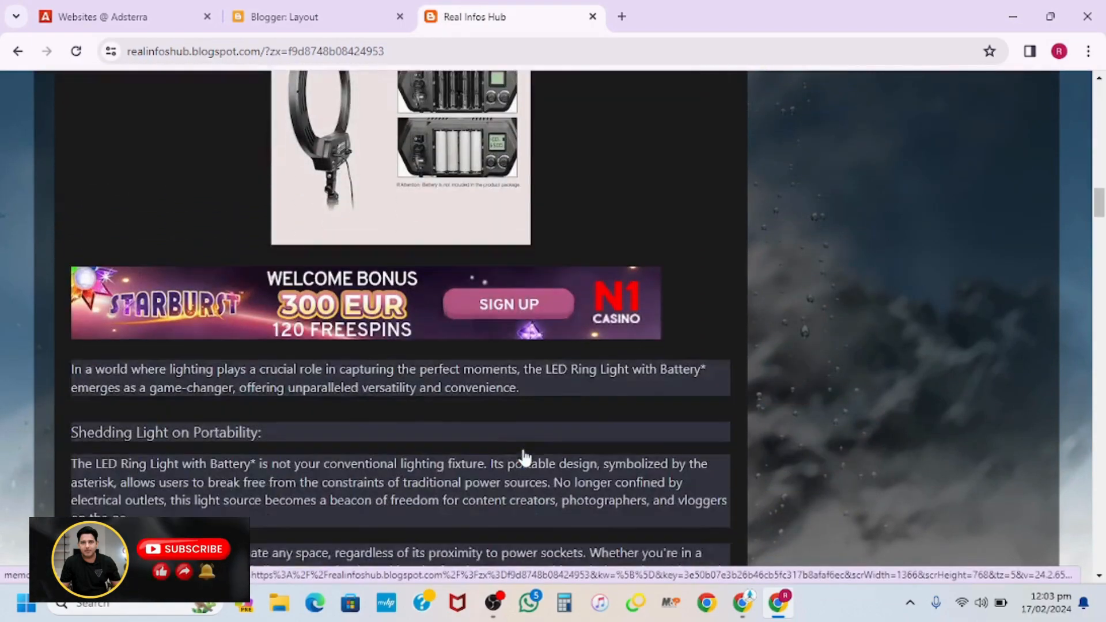
scroll(524, 458, down, 10)
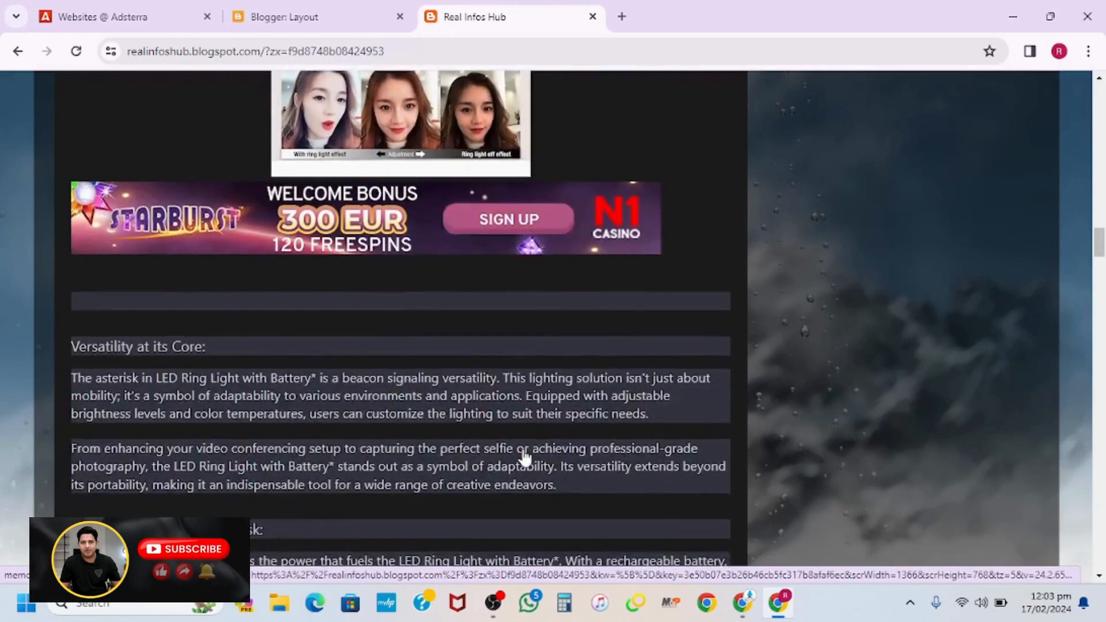
scroll(524, 458, down, 10)
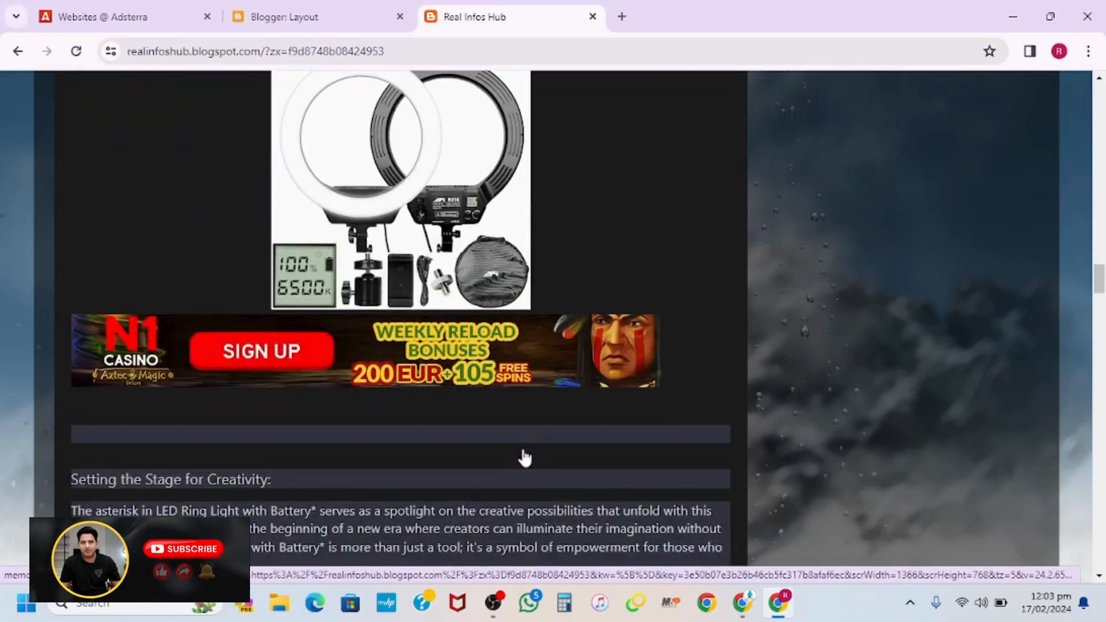
scroll(524, 458, down, 10)
scroll(524, 458, down, 10)
scroll(524, 458, down, 3)
scroll(524, 458, up, 15)
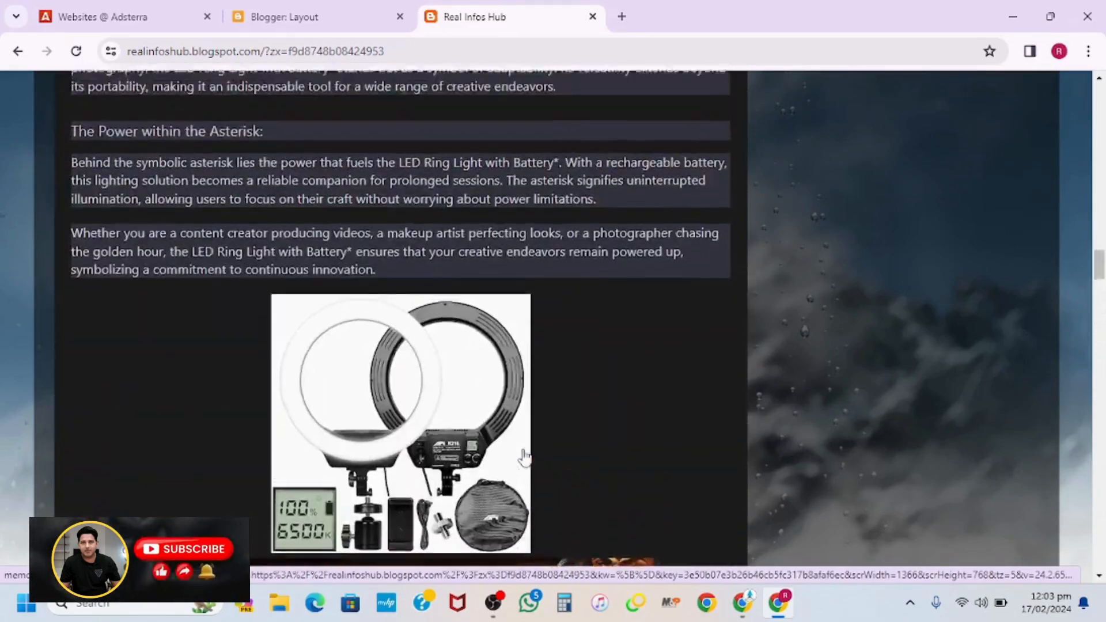
scroll(524, 458, up, 20)
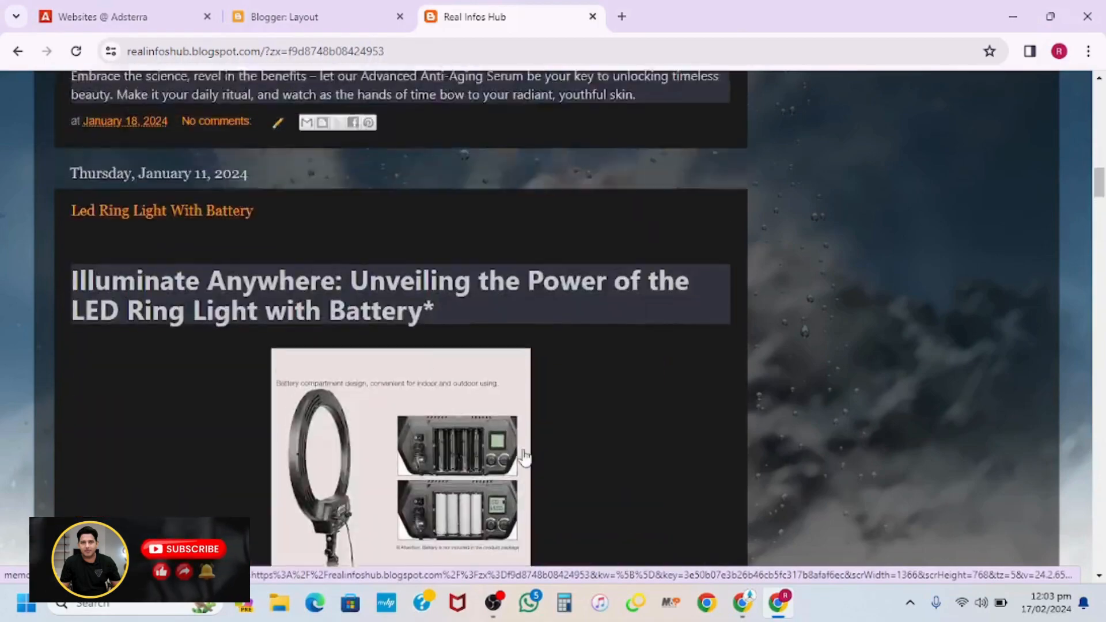
scroll(524, 458, up, 5)
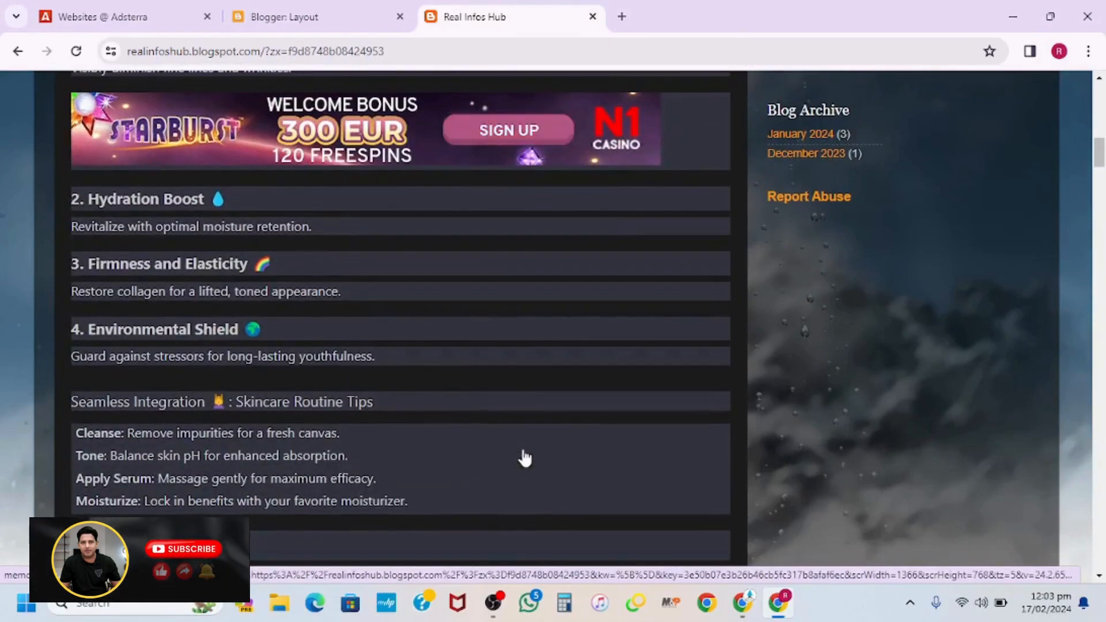
scroll(524, 458, up, 6)
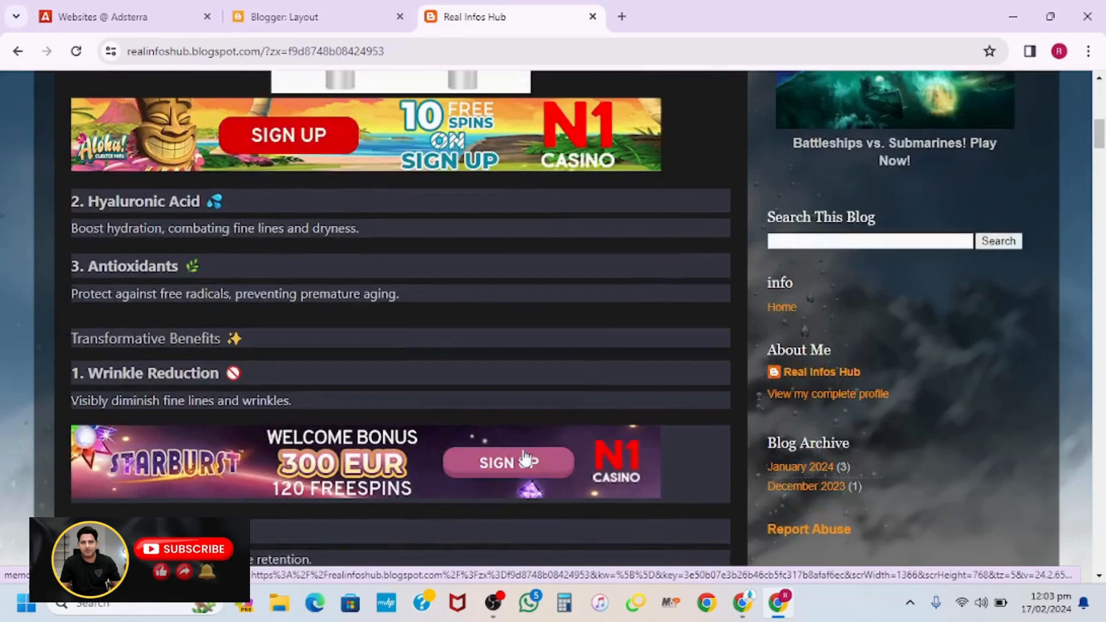
scroll(524, 458, up, 4)
scroll(524, 458, up, 6)
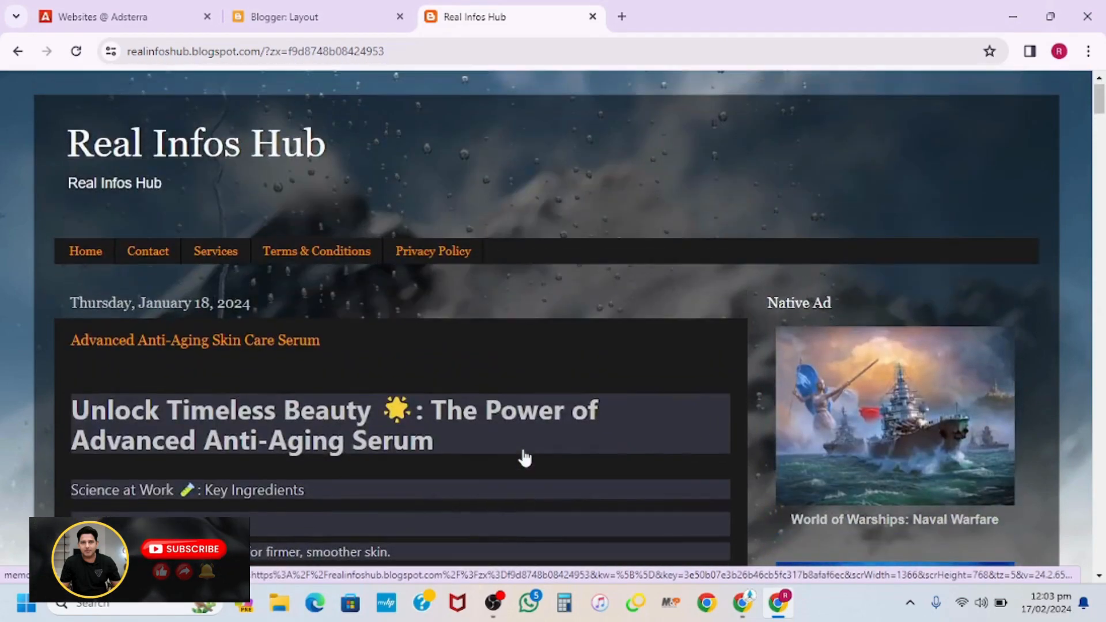